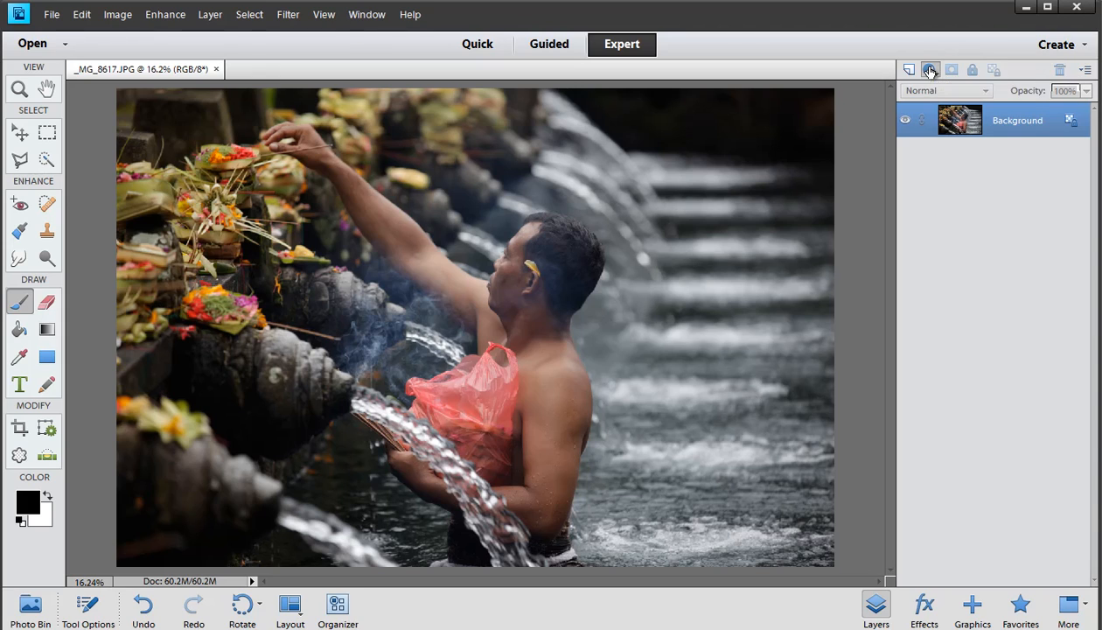
{"action": "left_click", "coordinate": [928, 71]}
{"action": "left_click", "coordinate": [877, 613]}
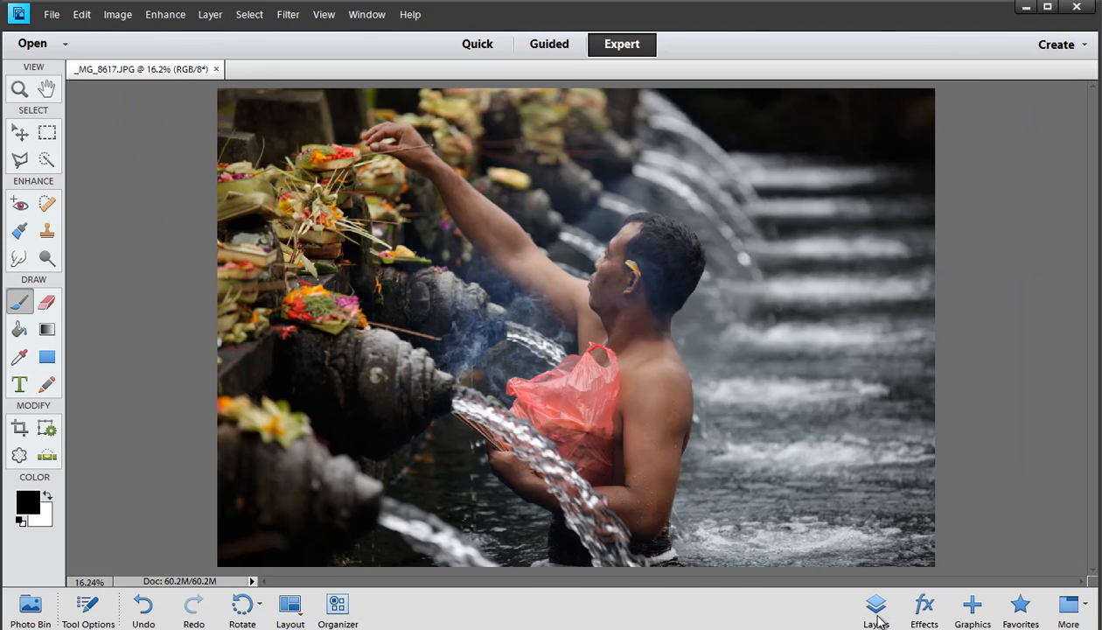
{"action": "left_click", "coordinate": [877, 612]}
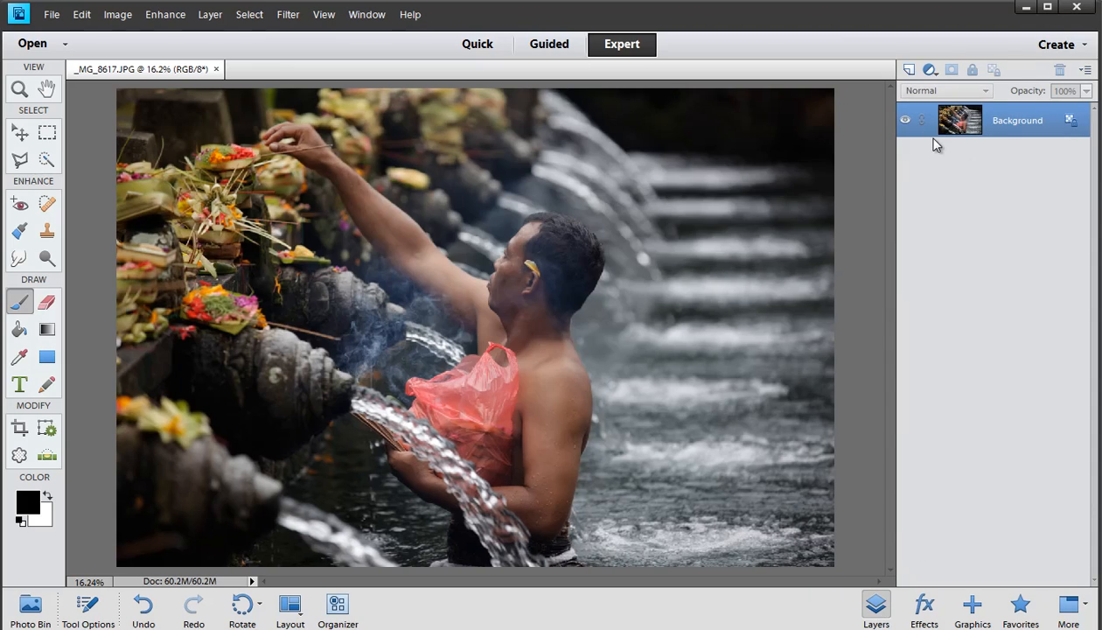
{"action": "left_click", "coordinate": [366, 14]}
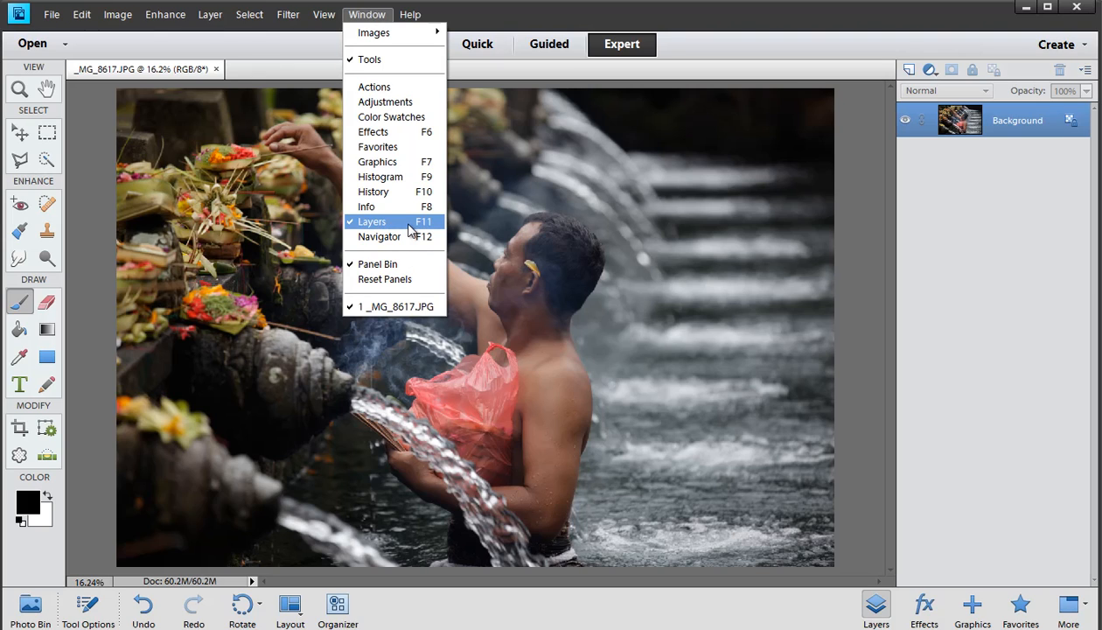
{"action": "left_click", "coordinate": [1003, 240]}
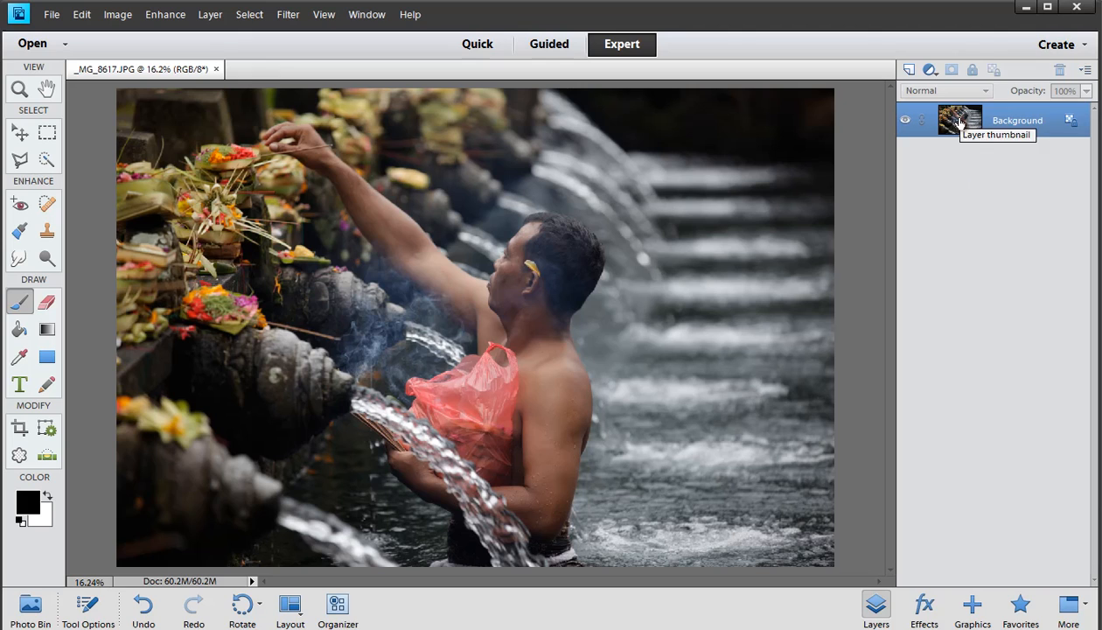
Duplicate the Background layer, then delete the copy again
{"action": "left_click_drag", "start_coordinate": [960, 122], "coordinate": [908, 72]}
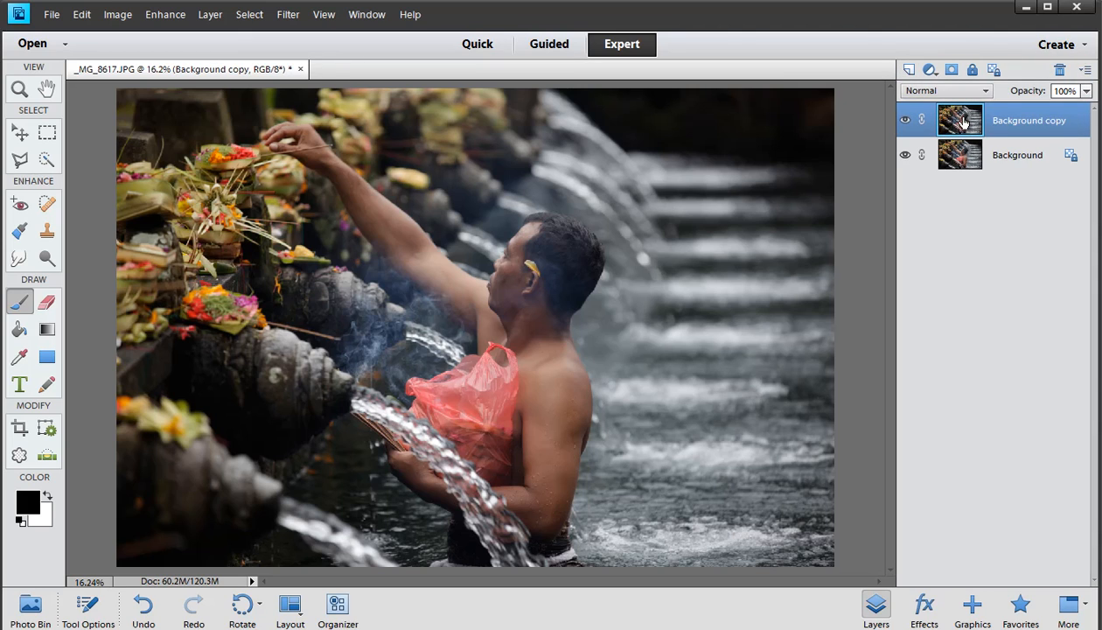
{"action": "left_click_drag", "start_coordinate": [949, 122], "coordinate": [1059, 70]}
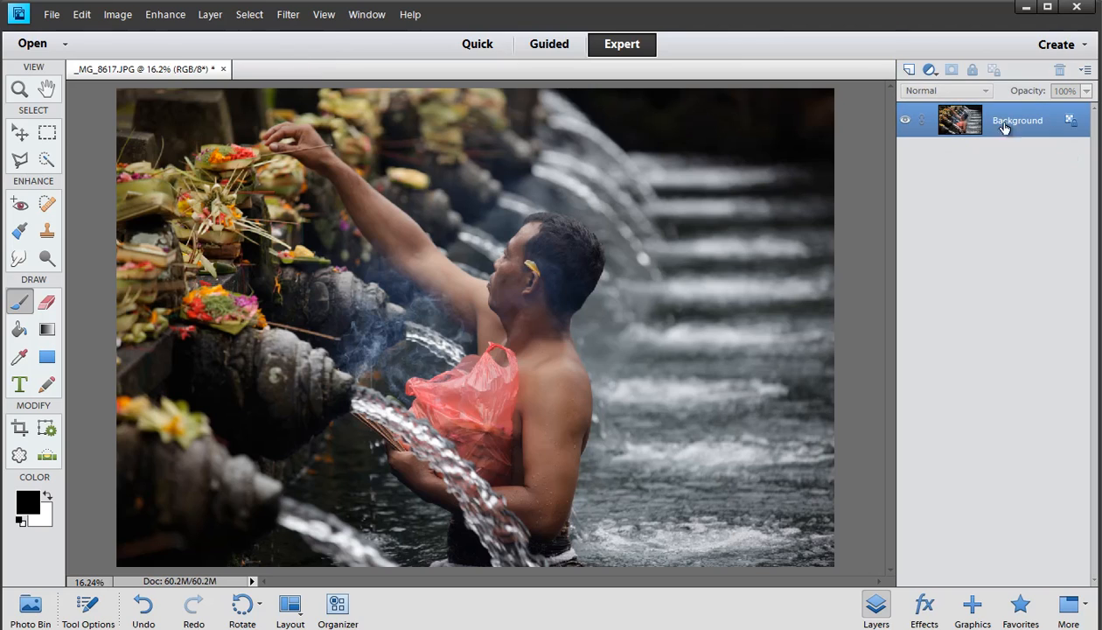
Add a Solid Color fill layer with red set to 255
{"action": "left_click", "coordinate": [928, 75]}
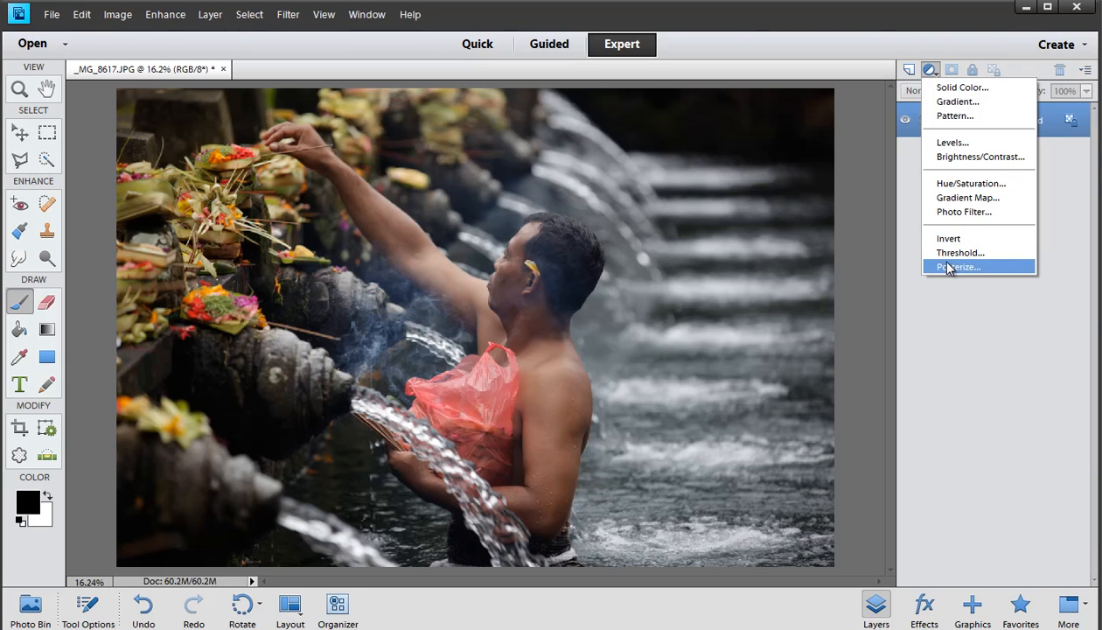
{"action": "left_click", "coordinate": [951, 87]}
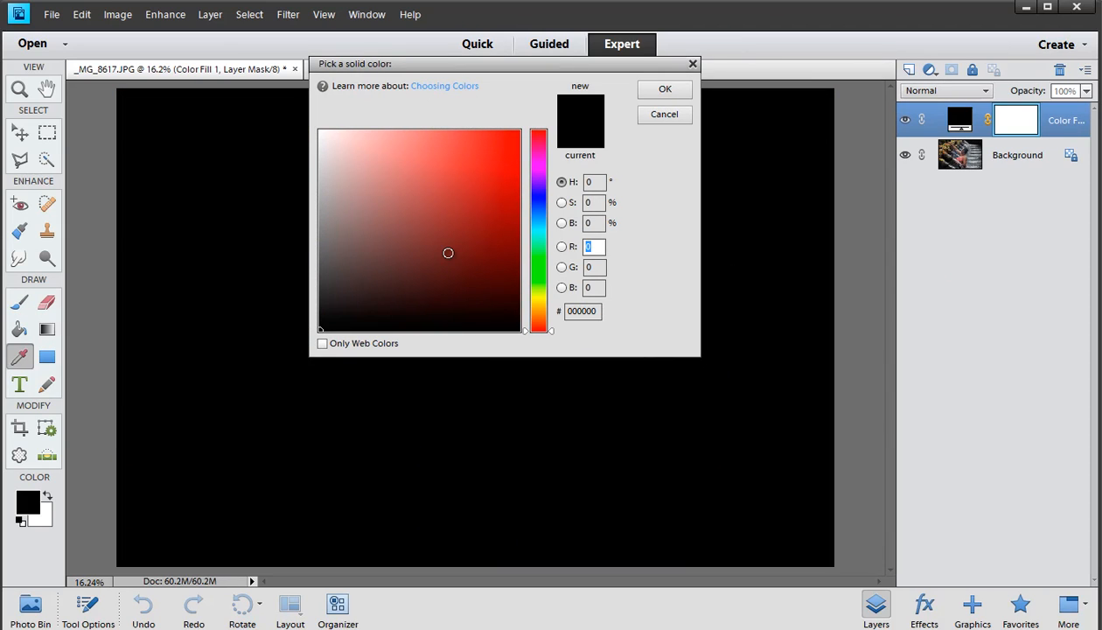
{"action": "type", "text": "255"}
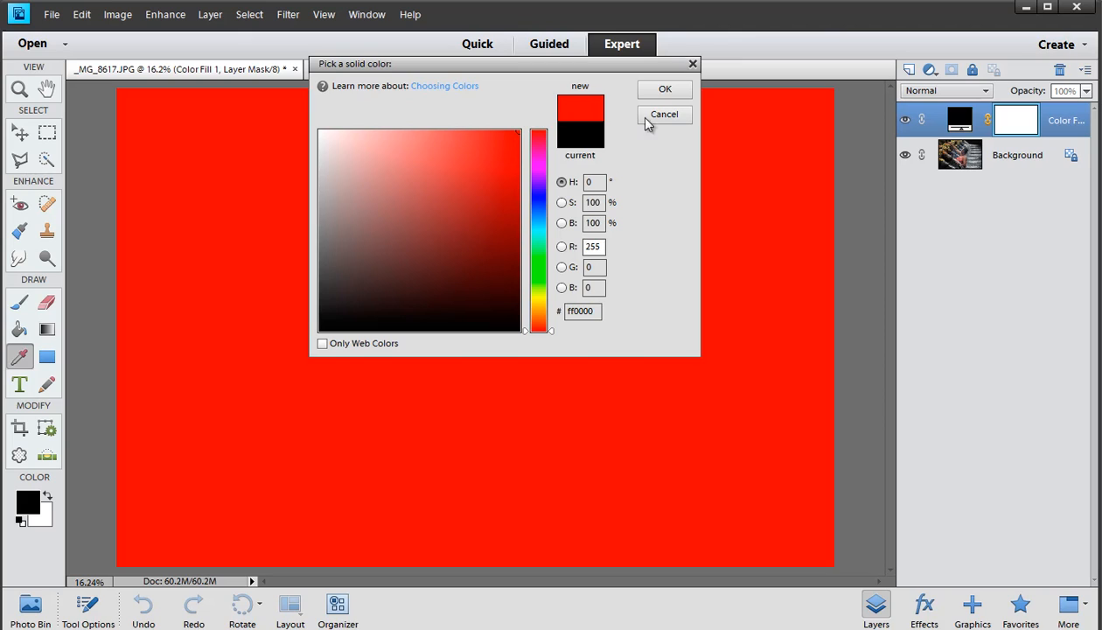
{"action": "left_click", "coordinate": [663, 90]}
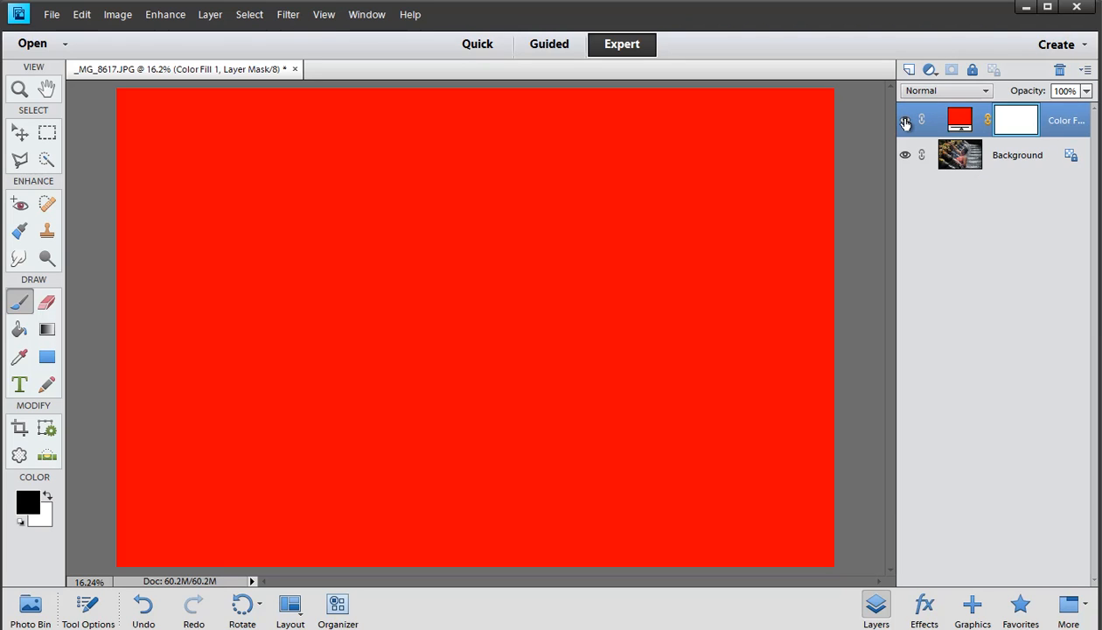
Change the fill layer's color to green 00ff36
{"action": "double_click", "coordinate": [957, 124]}
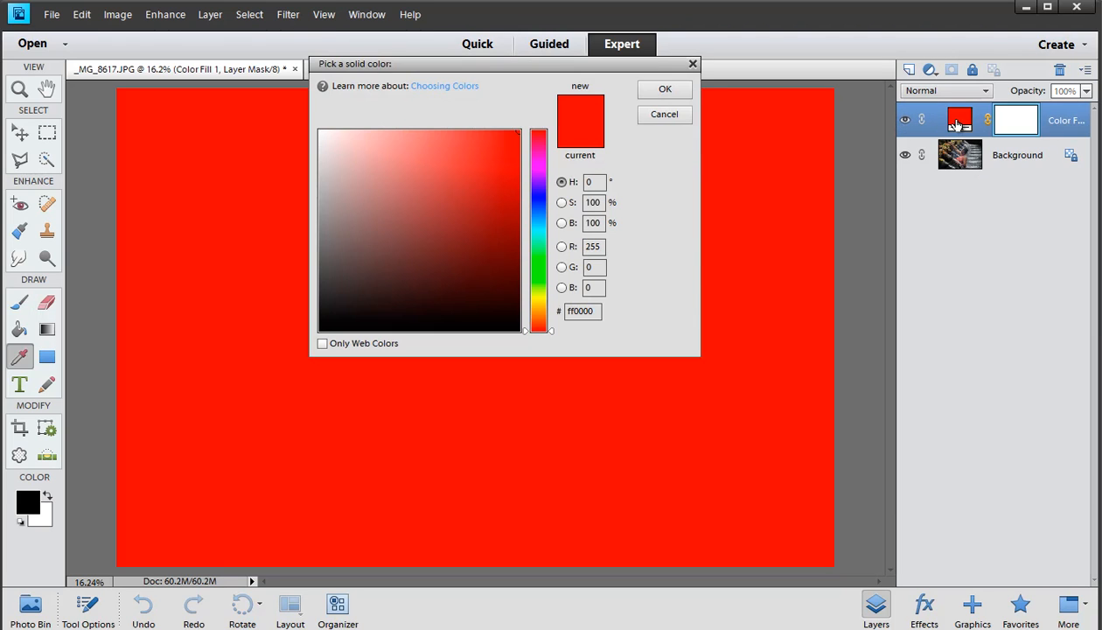
{"action": "left_click", "coordinate": [539, 247]}
{"action": "left_click_drag", "start_coordinate": [540, 246], "coordinate": [540, 257]}
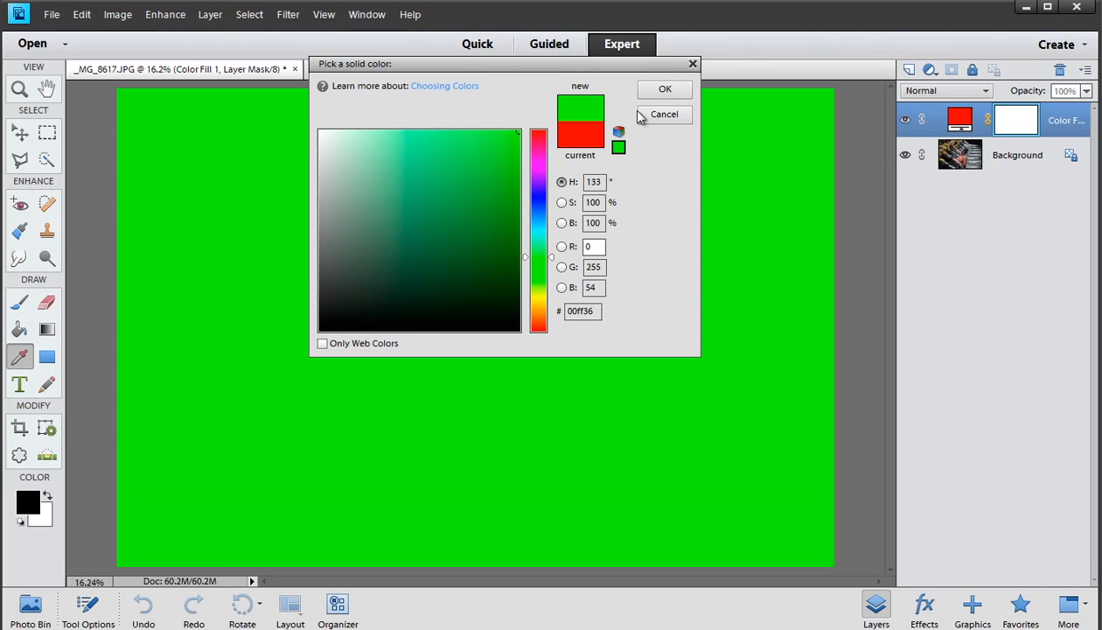
{"action": "left_click", "coordinate": [653, 91]}
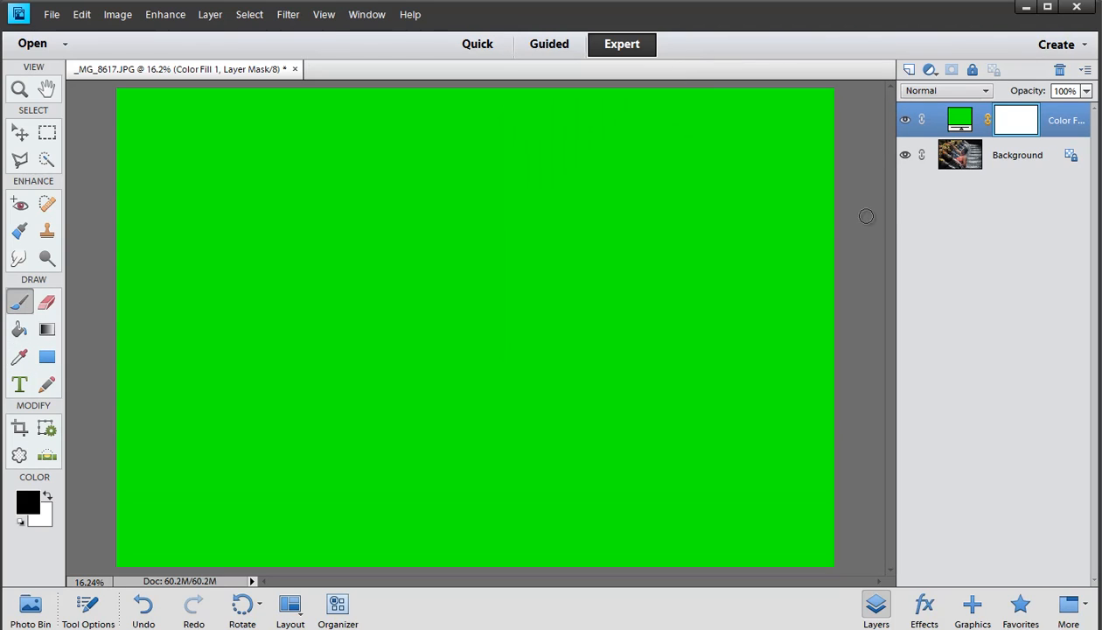
Change the fill layer's color to yellow ffd800
{"action": "double_click", "coordinate": [956, 124]}
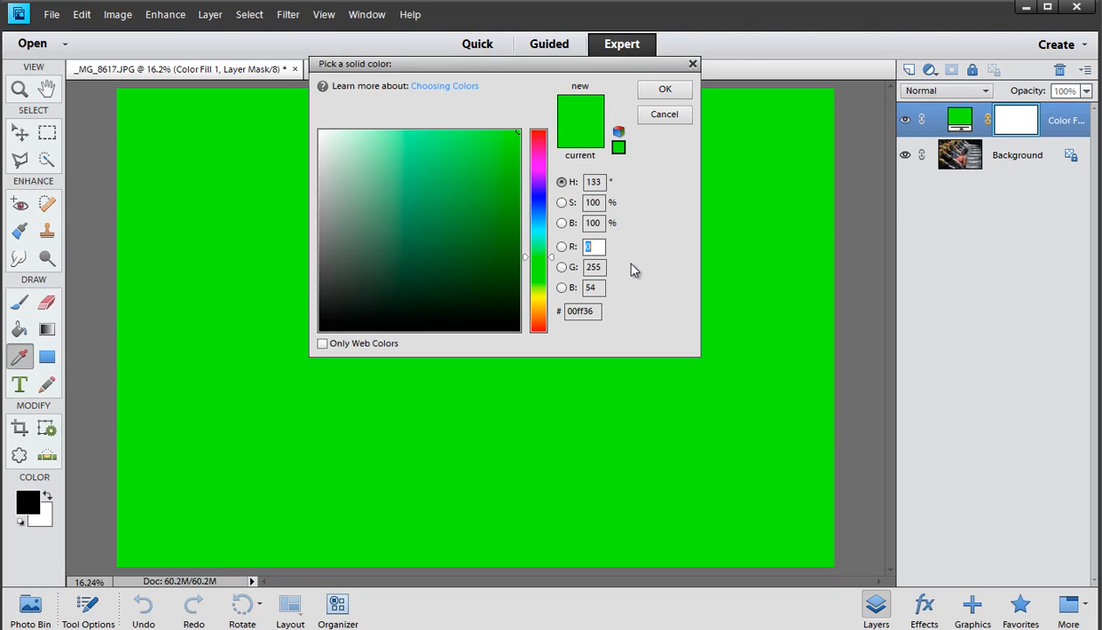
{"action": "left_click", "coordinate": [539, 303]}
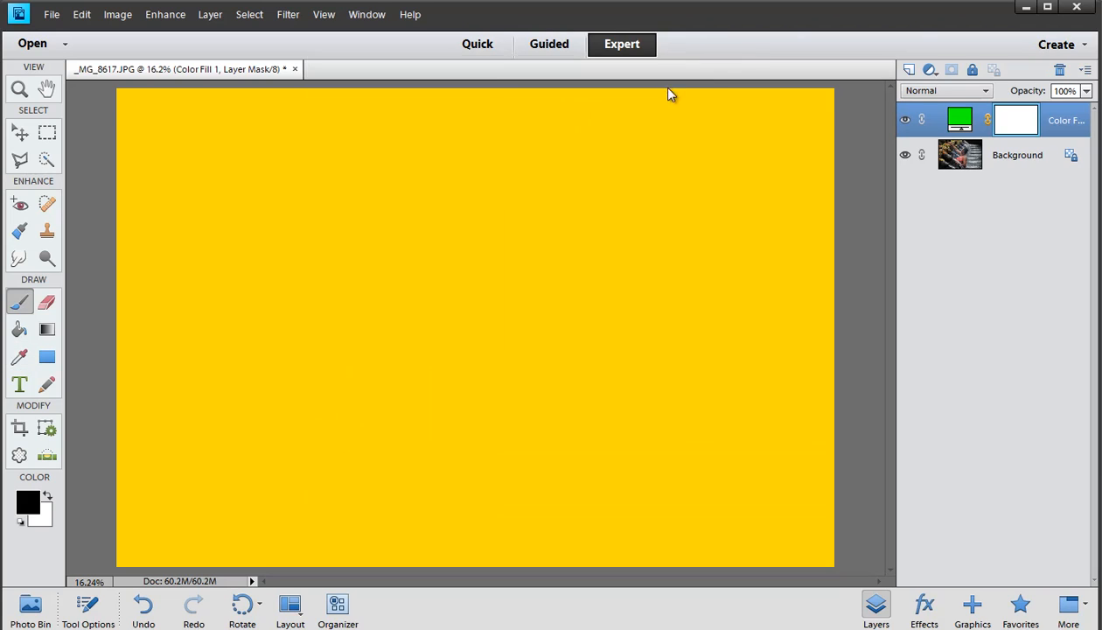
{"action": "left_click", "coordinate": [661, 87]}
Set the fill layer's opacity to 31% and its blend mode to Soft Light
{"action": "left_click_drag", "start_coordinate": [1032, 92], "coordinate": [980, 90]}
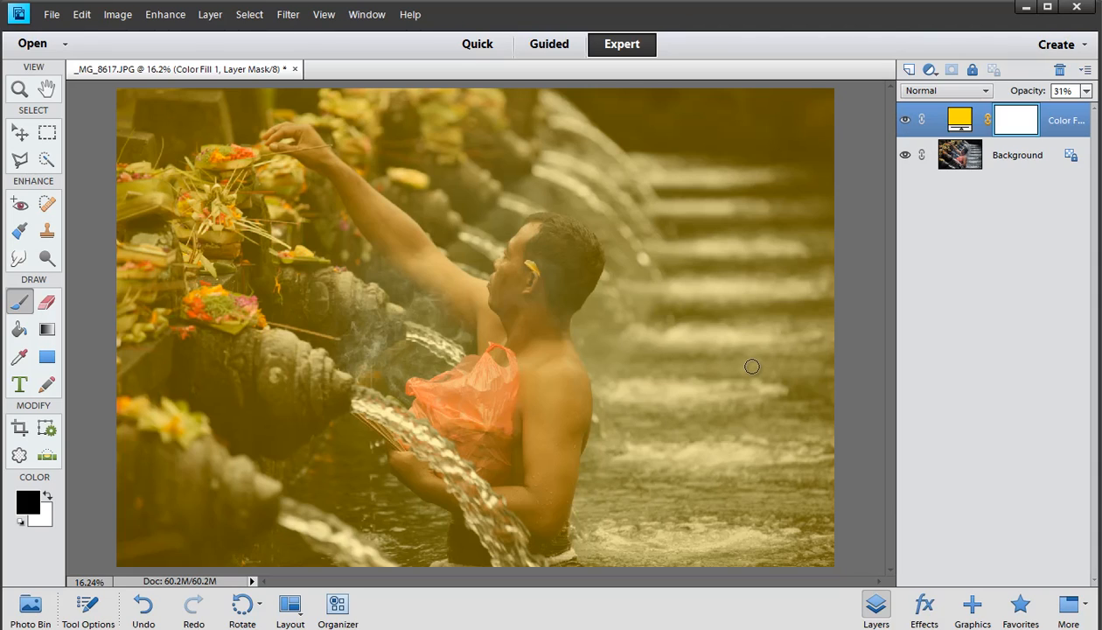
{"action": "left_click", "coordinate": [964, 96]}
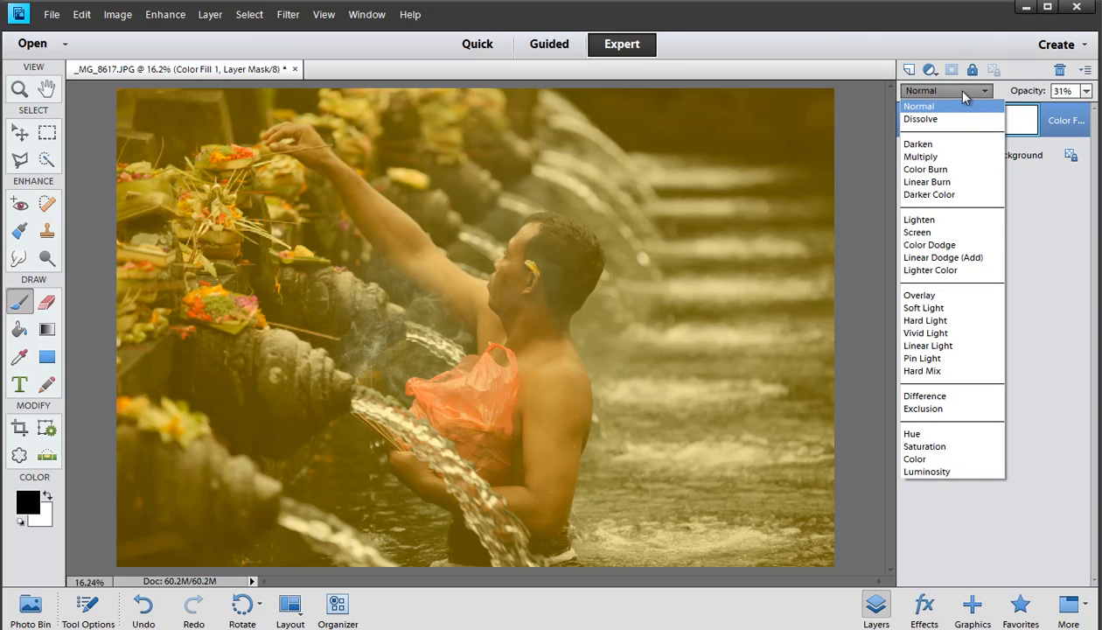
{"action": "left_click", "coordinate": [959, 309]}
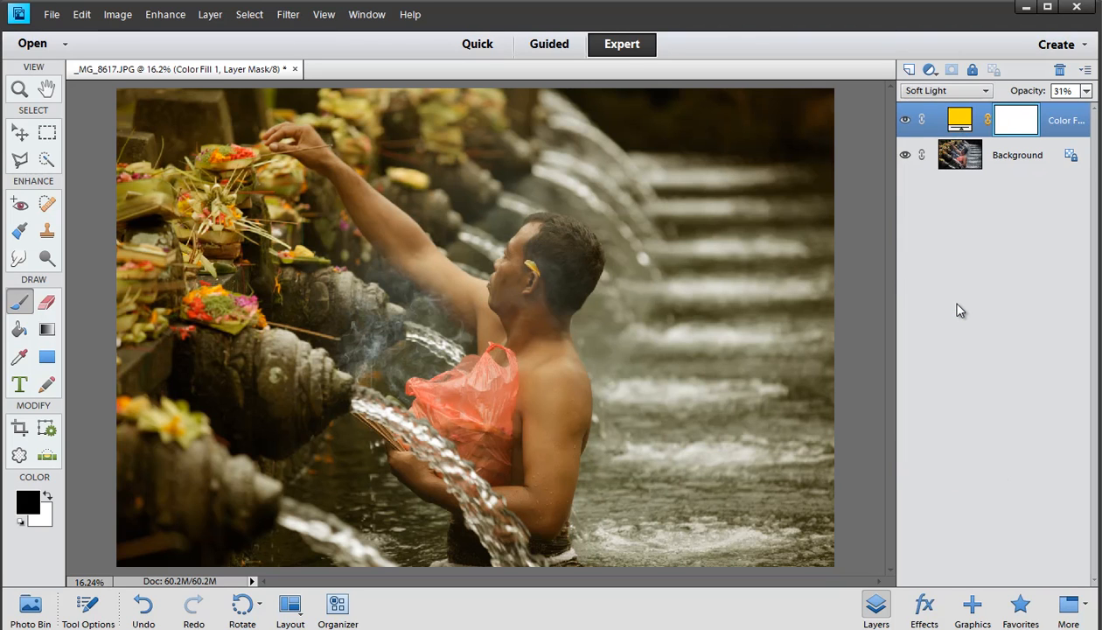
Toggle the fill layer's visibility off and on to compare, and switch its blend mode to Hard Light
{"action": "left_click", "coordinate": [905, 122]}
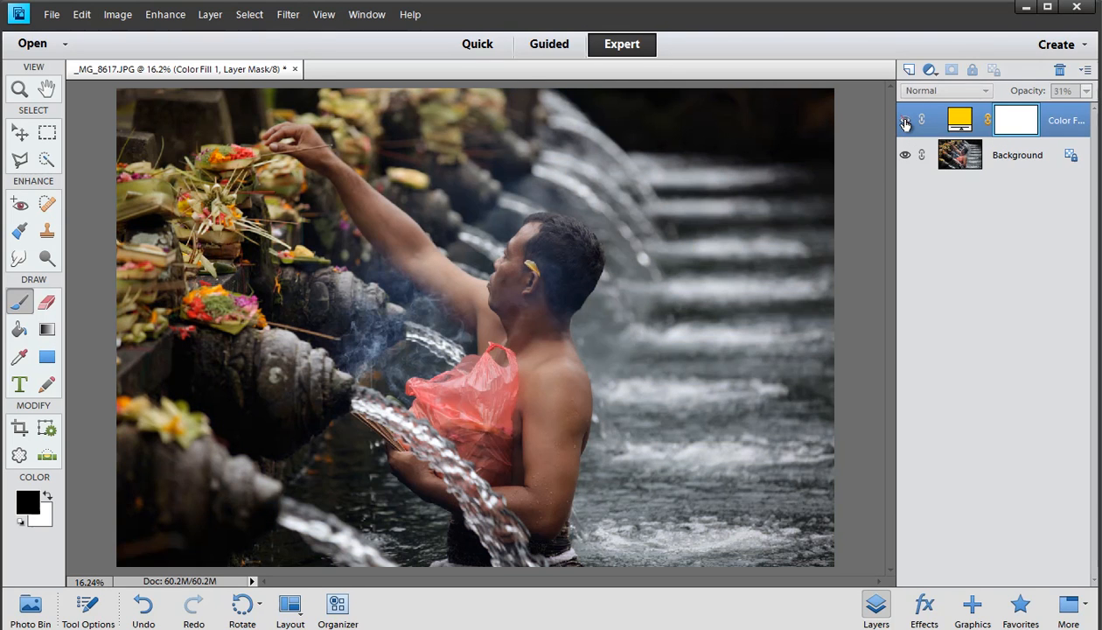
{"action": "left_click", "coordinate": [905, 123]}
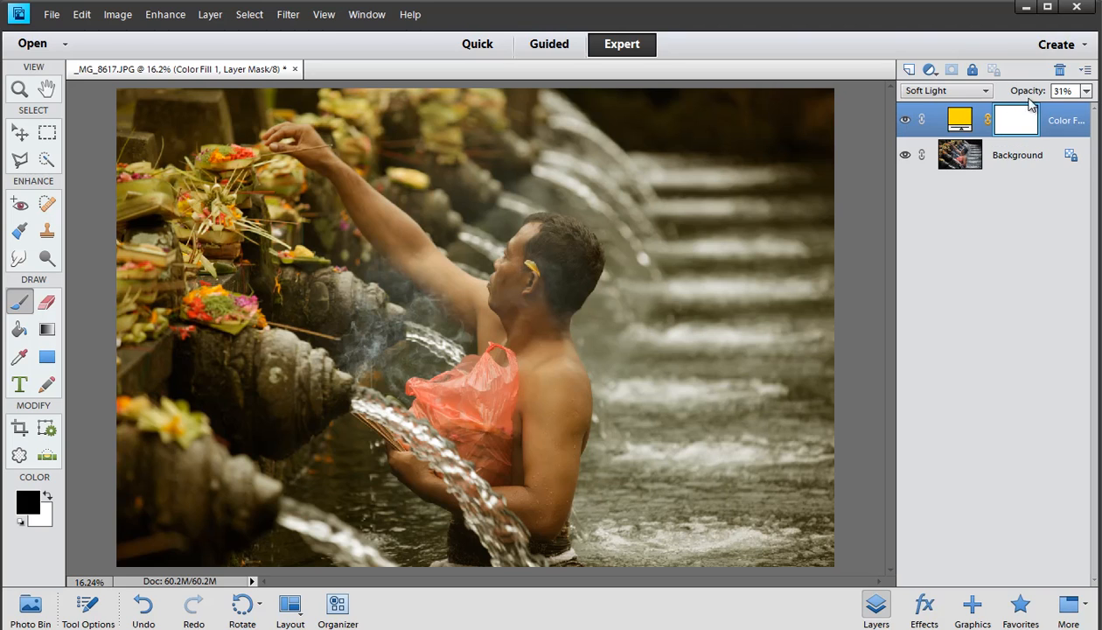
{"action": "left_click", "coordinate": [956, 91]}
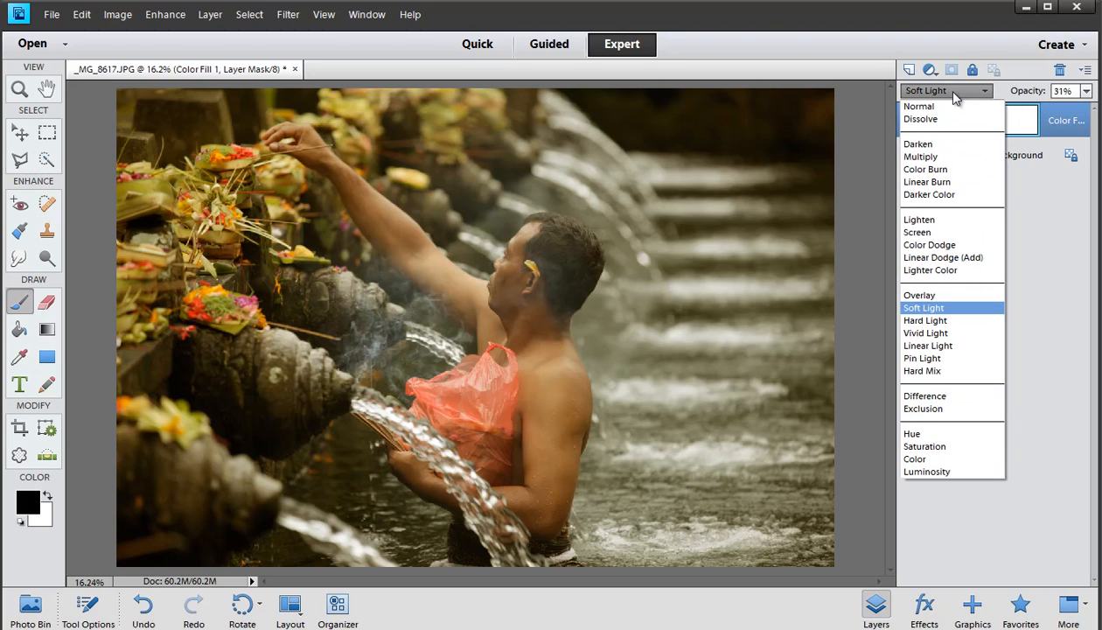
{"action": "left_click", "coordinate": [918, 318]}
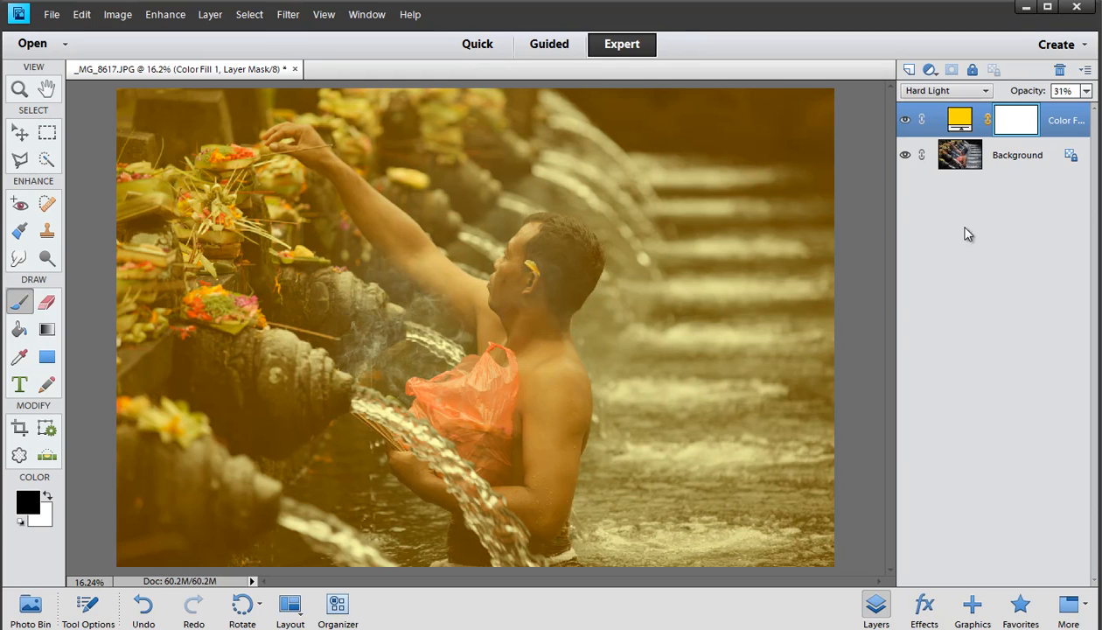
Switch the fill layer's blend mode to Overlay, then delete the fill layer
{"action": "left_click", "coordinate": [921, 91]}
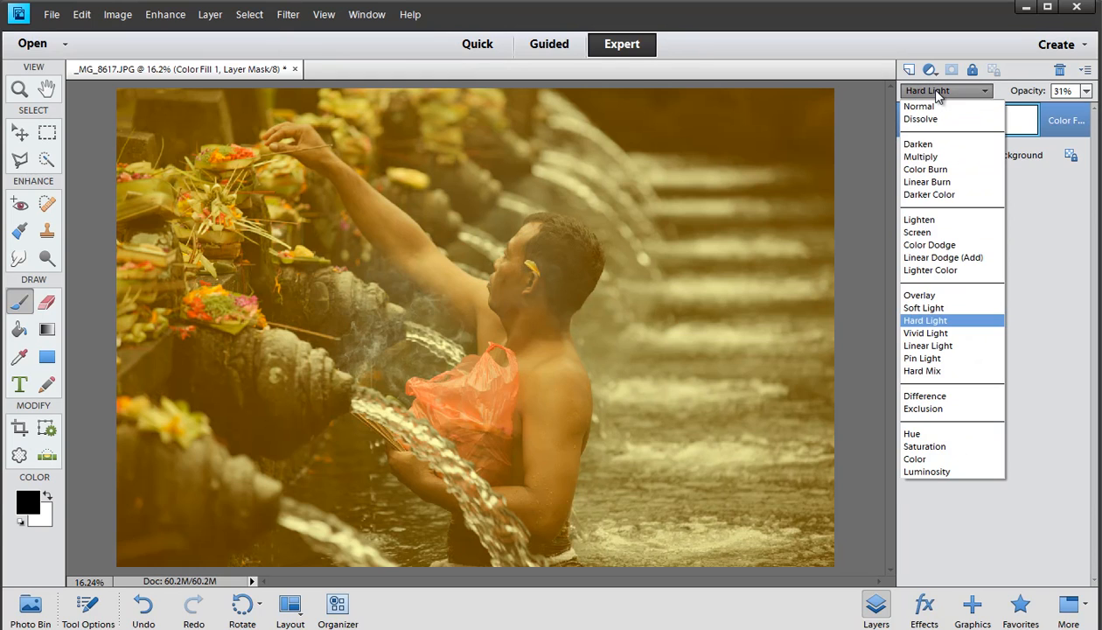
{"action": "left_click", "coordinate": [936, 296]}
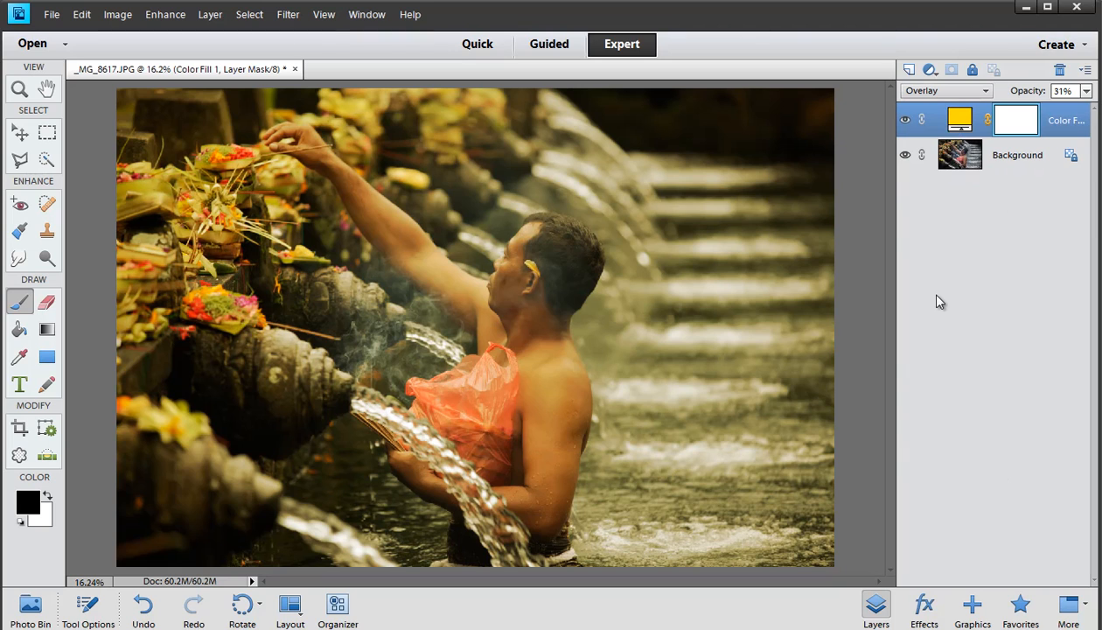
{"action": "left_click_drag", "start_coordinate": [1060, 133], "coordinate": [1059, 70]}
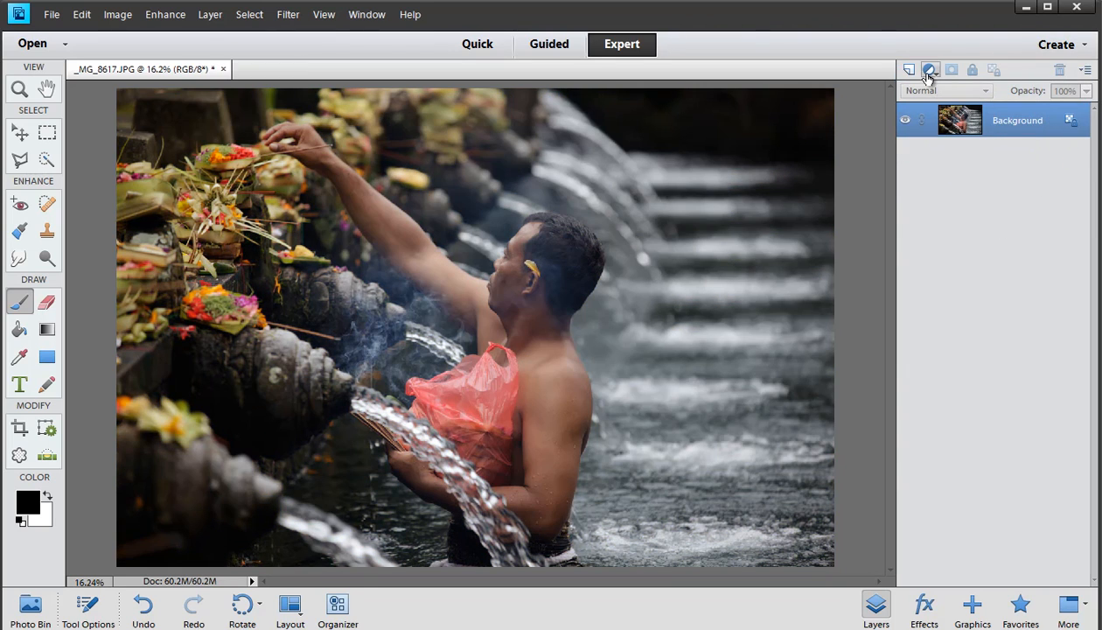
Add a Gradient fill layer using the Violet, Green, Orange gradient preset
{"action": "left_click", "coordinate": [929, 72]}
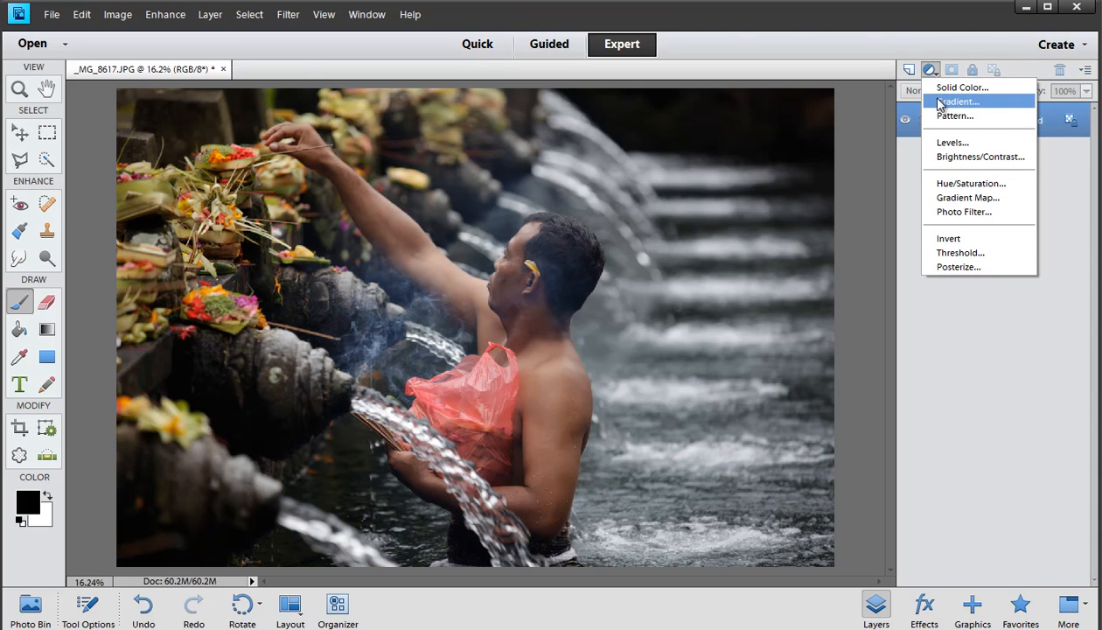
{"action": "left_click", "coordinate": [944, 102]}
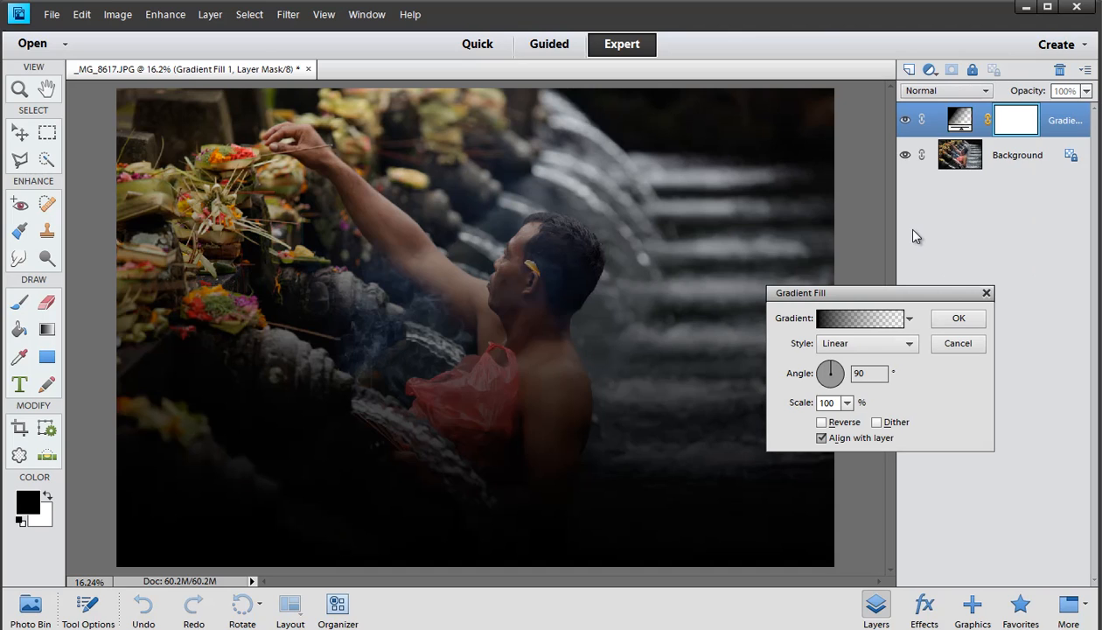
{"action": "left_click_drag", "start_coordinate": [836, 293], "coordinate": [815, 213]}
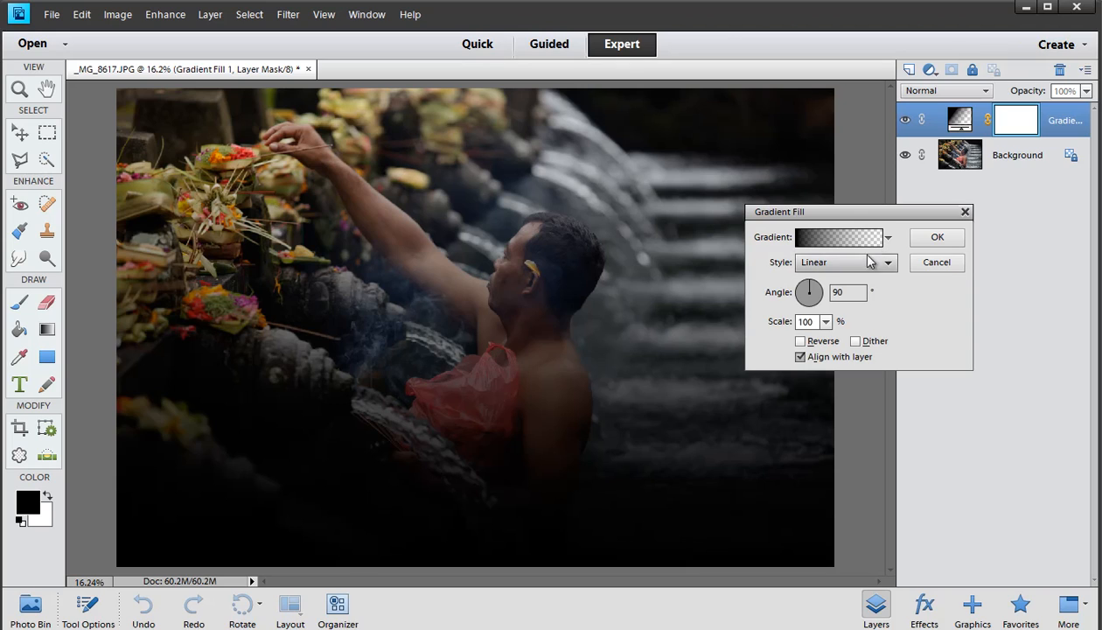
{"action": "left_click", "coordinate": [812, 245]}
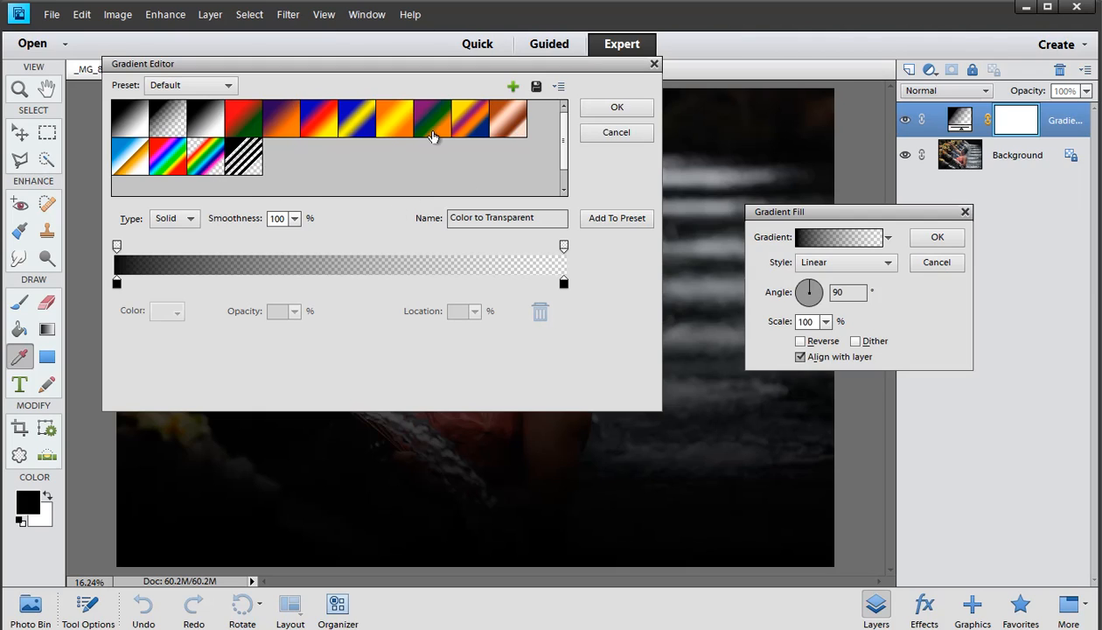
{"action": "double_click", "coordinate": [432, 131]}
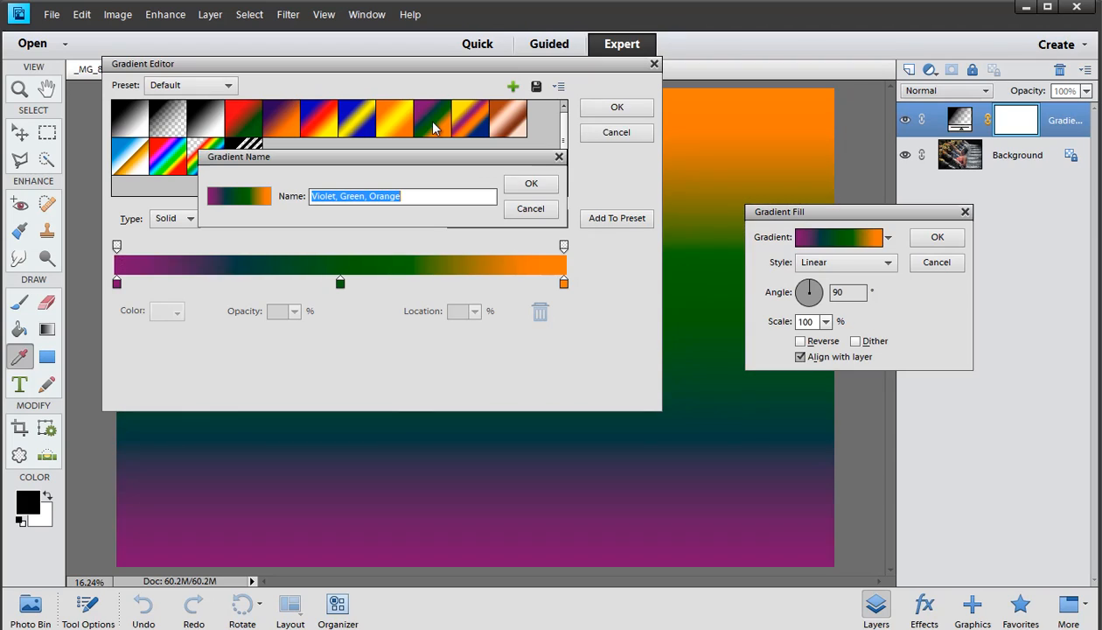
{"action": "left_click", "coordinate": [524, 181]}
{"action": "left_click", "coordinate": [598, 110]}
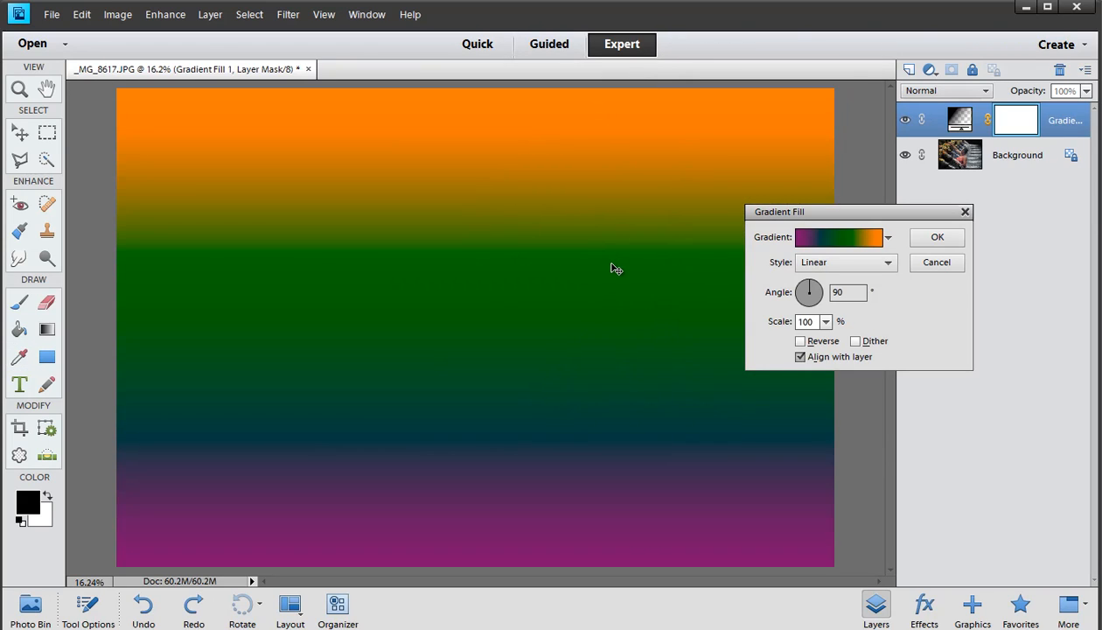
Set the gradient angle to about -61° and confirm the Gradient Fill
{"action": "left_click", "coordinate": [808, 284]}
{"action": "mouse_move", "coordinate": [808, 285]}
{"action": "left_mouse_down"}
{"action": "mouse_move", "coordinate": [801, 291]}
{"action": "mouse_move", "coordinate": [815, 304]}
{"action": "left_mouse_up"}
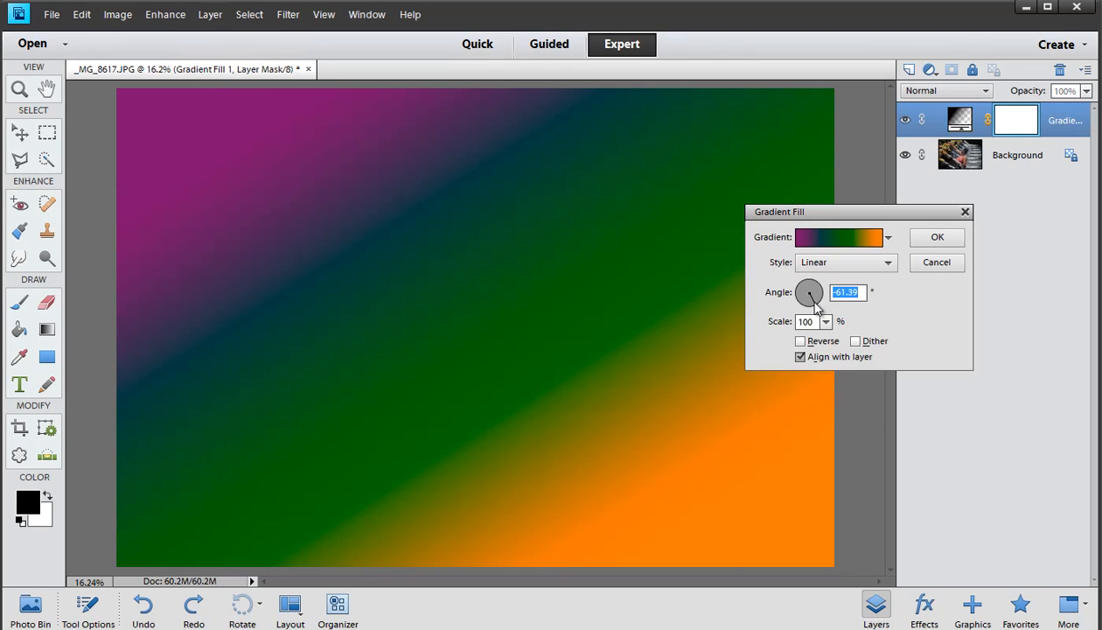
{"action": "left_click", "coordinate": [920, 241]}
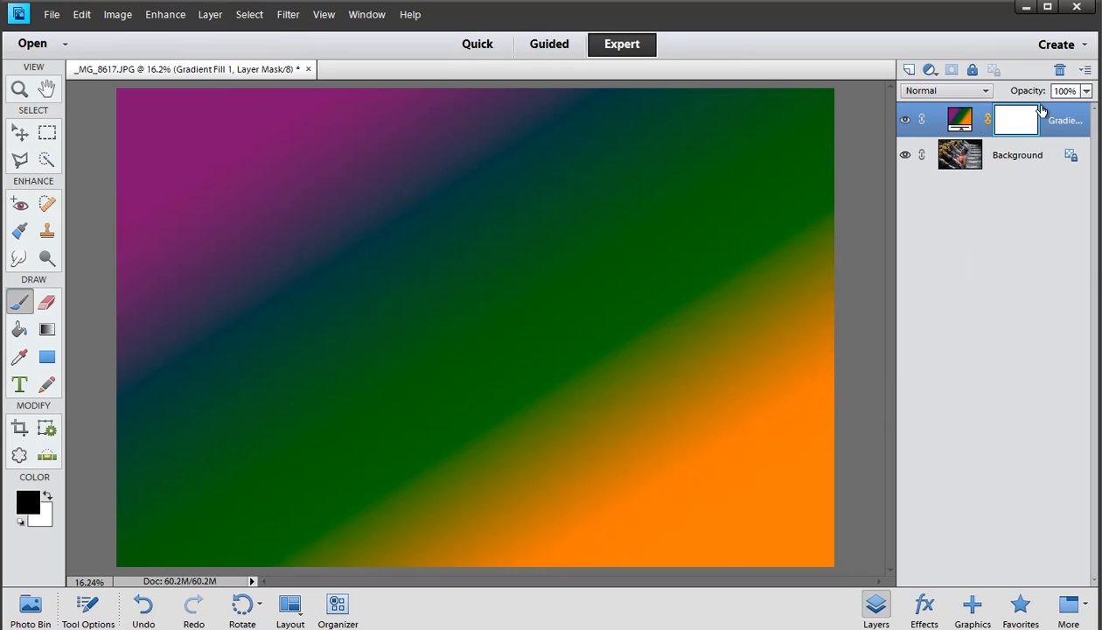
Set the gradient fill layer's blend mode to Soft Light and lower its opacity to 53%
{"action": "mouse_move", "coordinate": [1043, 95]}
{"action": "left_mouse_down"}
{"action": "mouse_move", "coordinate": [1011, 95]}
{"action": "mouse_move", "coordinate": [1023, 94]}
{"action": "left_mouse_up"}
{"action": "left_click", "coordinate": [944, 90]}
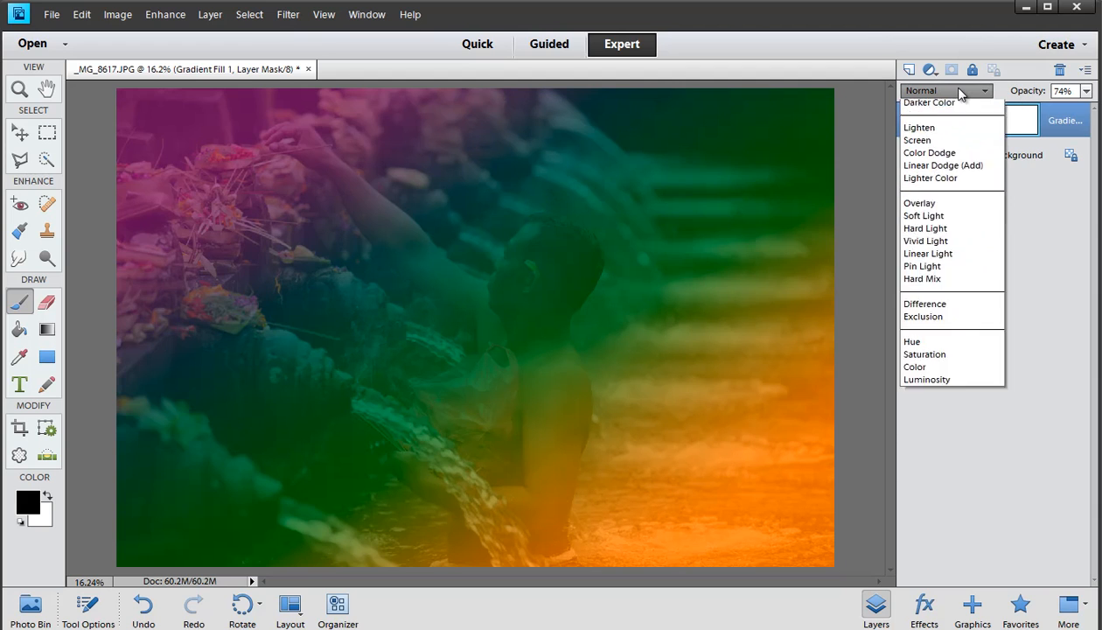
{"action": "left_click", "coordinate": [930, 306]}
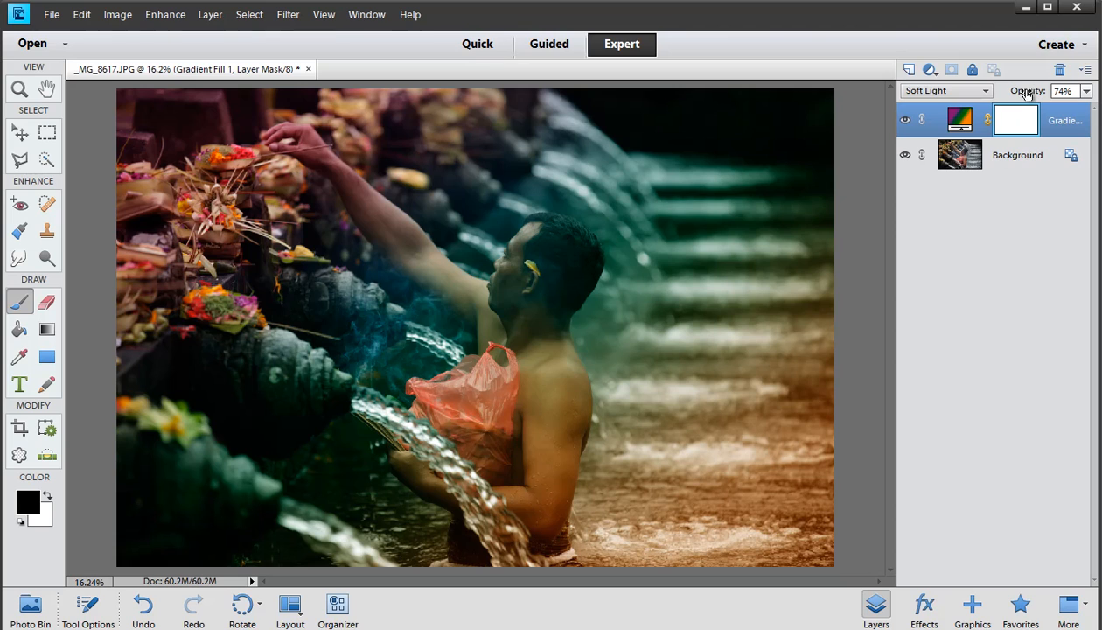
{"action": "left_click_drag", "start_coordinate": [1016, 91], "coordinate": [992, 95]}
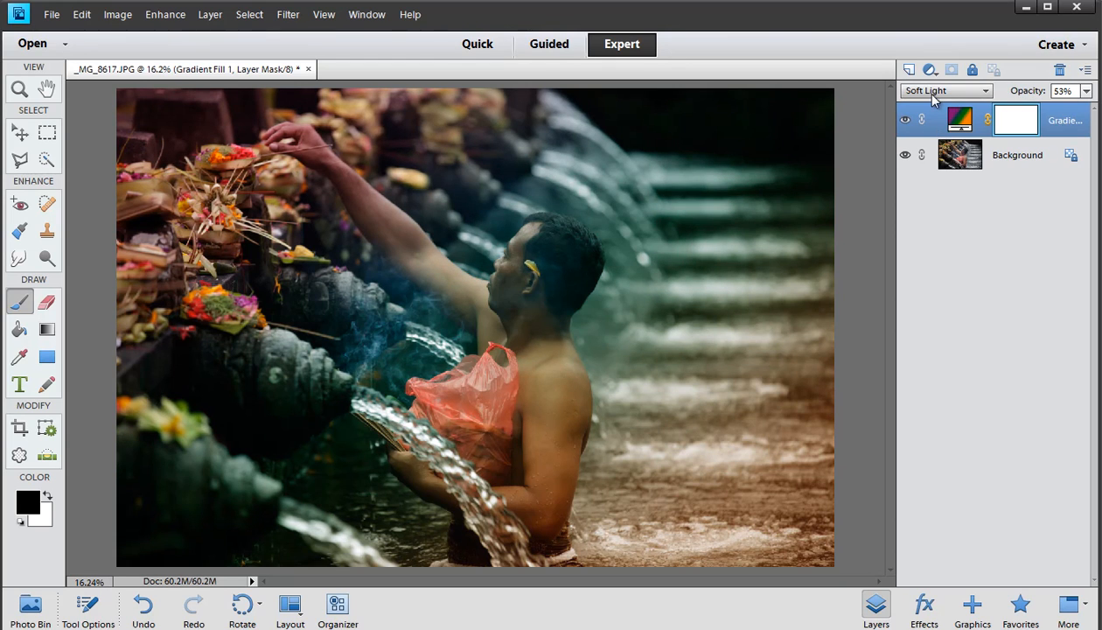
Toggle the gradient fill layer's visibility off and on to compare, then delete the gradient fill layer
{"action": "left_click", "coordinate": [907, 123]}
{"action": "left_click", "coordinate": [906, 123]}
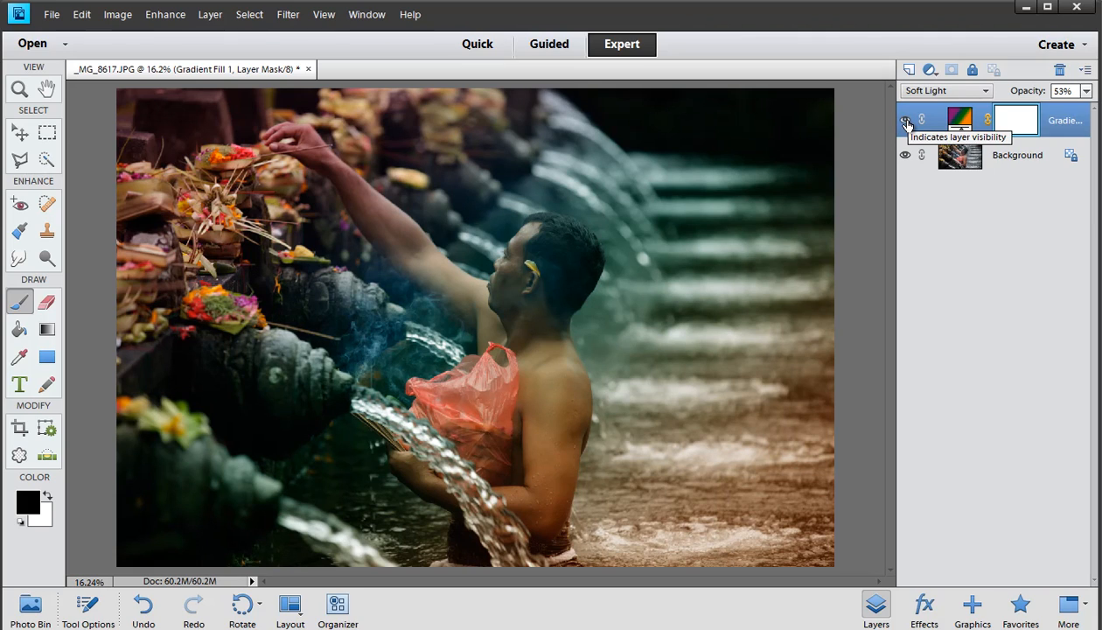
{"action": "left_click_drag", "start_coordinate": [1035, 95], "coordinate": [1058, 70]}
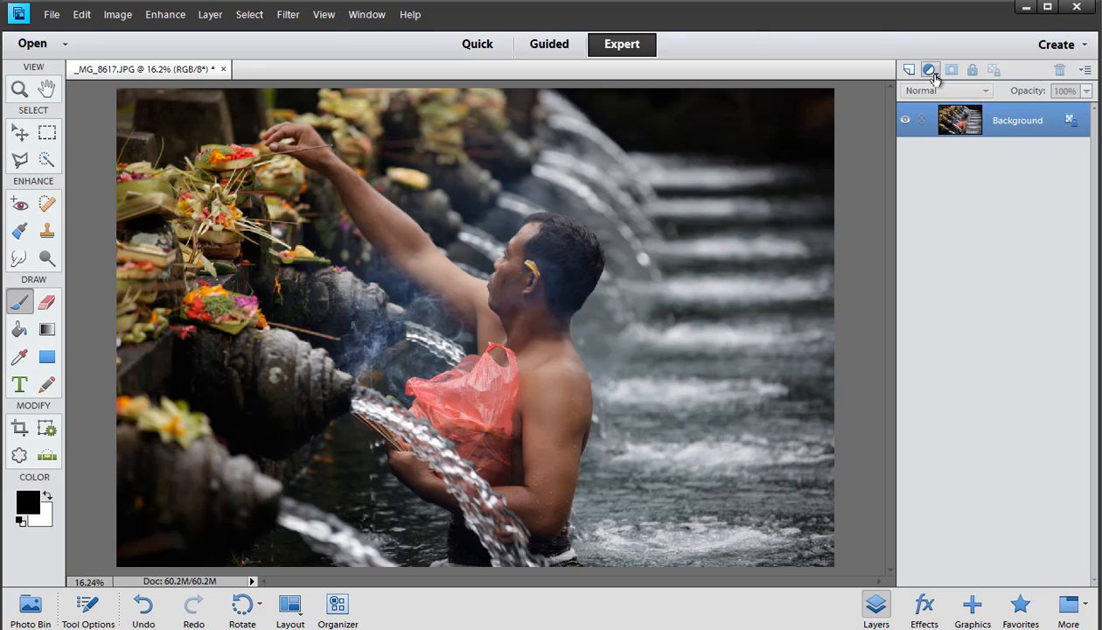
{"action": "left_click", "coordinate": [932, 72]}
{"action": "left_click", "coordinate": [953, 115]}
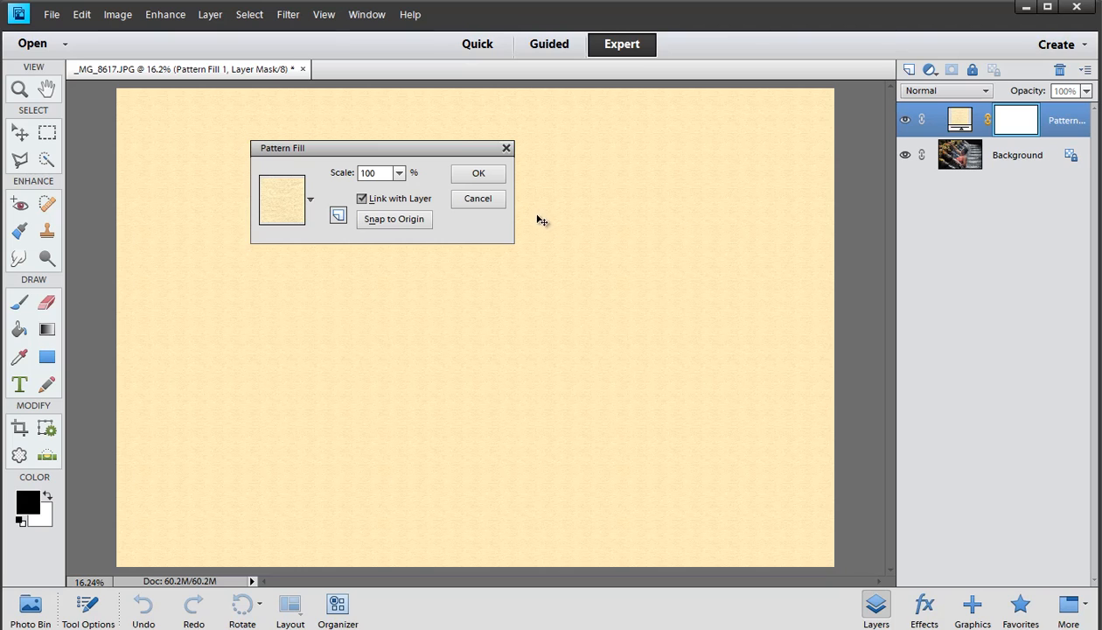
{"action": "left_click", "coordinate": [496, 201]}
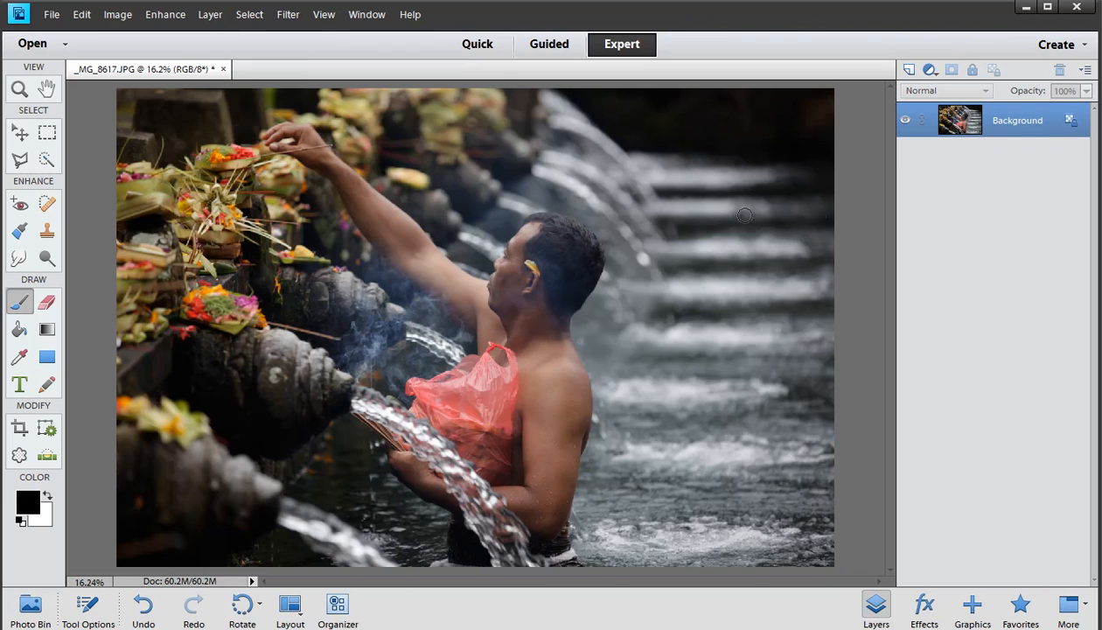
Add a Levels adjustment layer with input levels of 5, 1.23 and 227, then toggle its visibility to compare
{"action": "left_click", "coordinate": [929, 70]}
{"action": "left_click", "coordinate": [951, 143]}
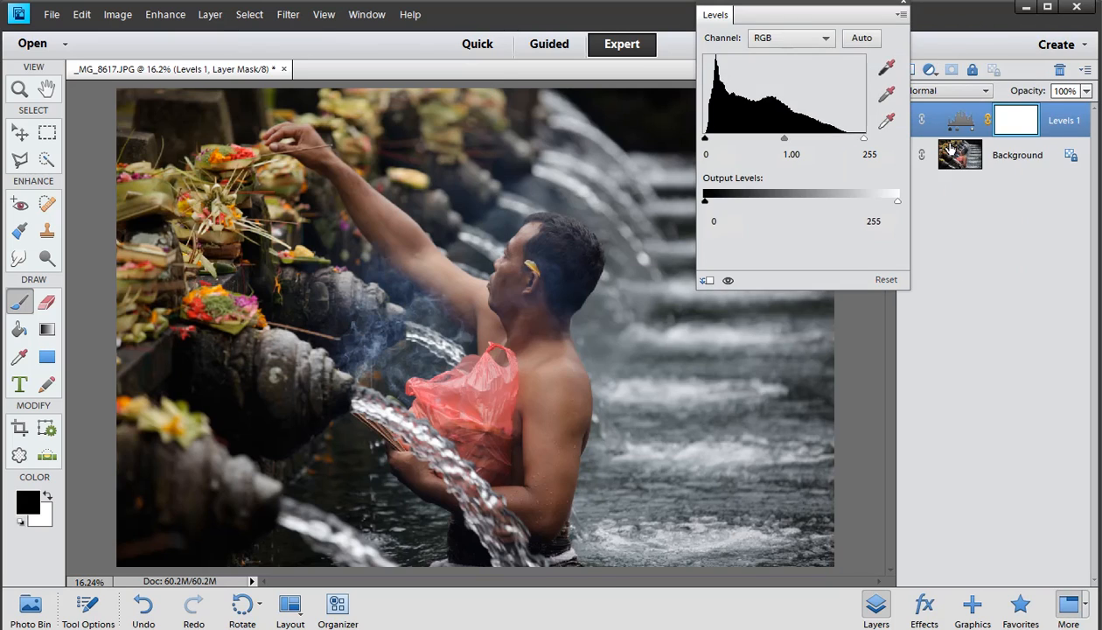
{"action": "left_click_drag", "start_coordinate": [864, 139], "coordinate": [846, 138]}
{"action": "mouse_move", "coordinate": [773, 139]}
{"action": "left_mouse_down"}
{"action": "mouse_move", "coordinate": [708, 138]}
{"action": "mouse_move", "coordinate": [767, 140]}
{"action": "left_mouse_up"}
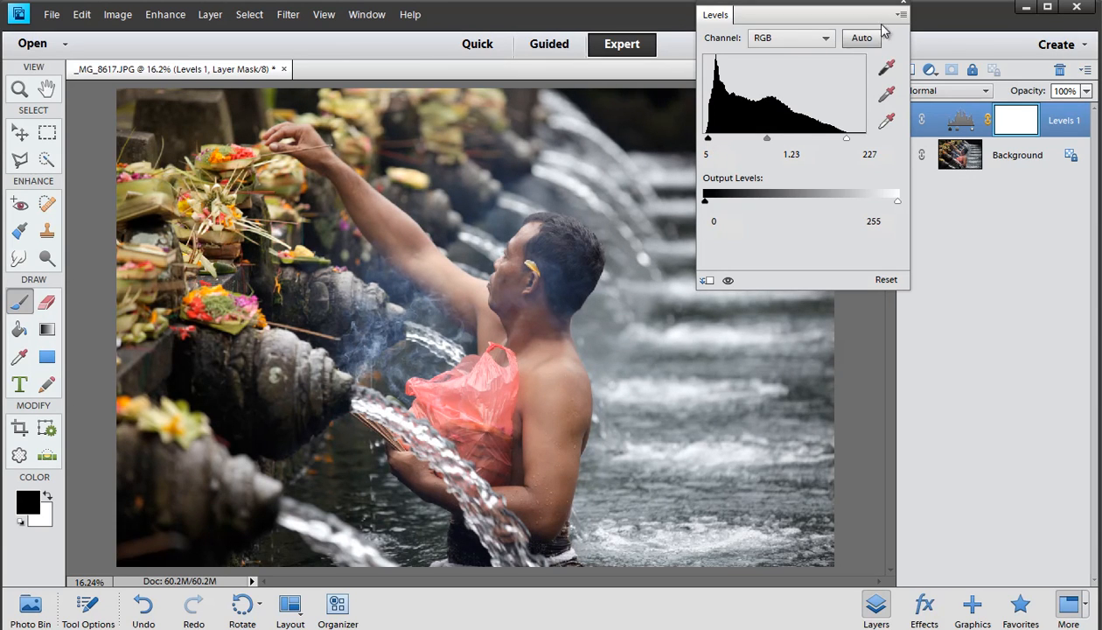
{"action": "left_click", "coordinate": [903, 5]}
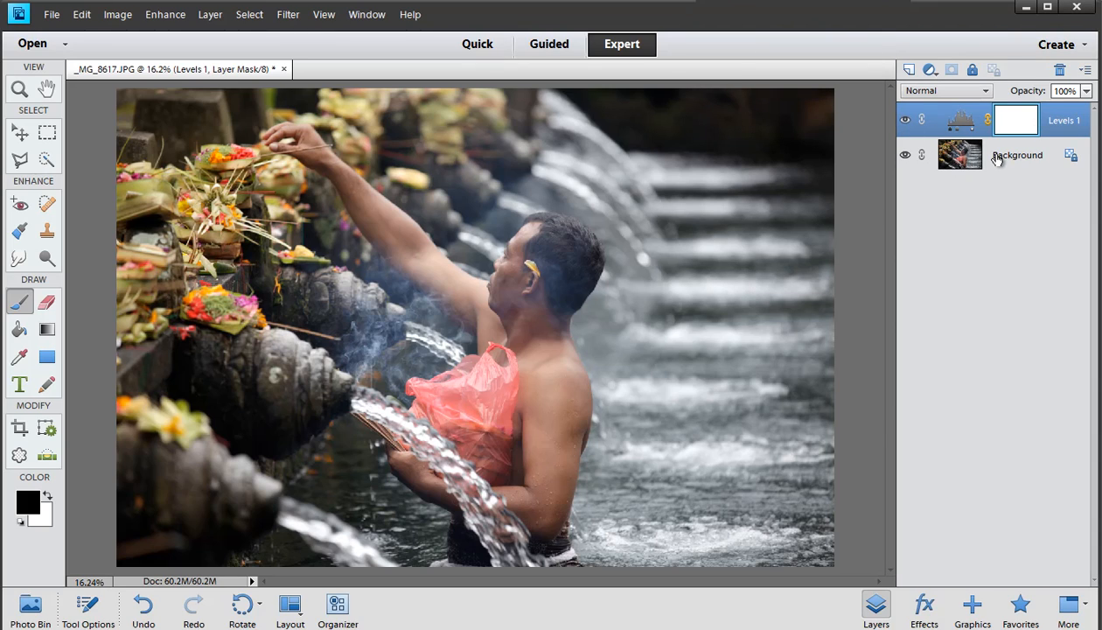
{"action": "left_click", "coordinate": [904, 123]}
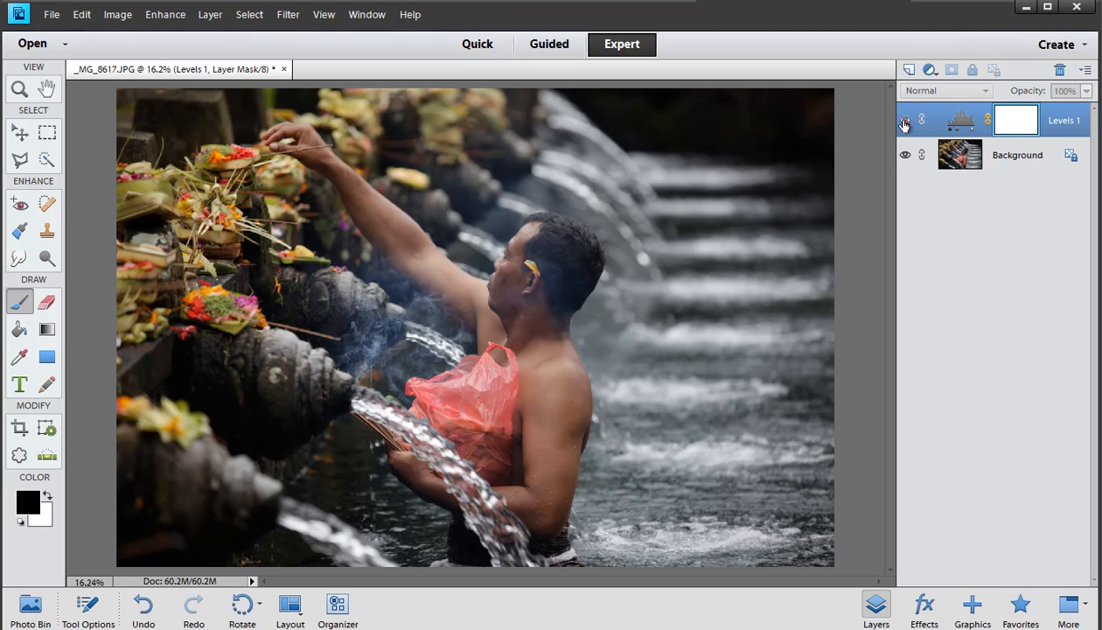
{"action": "left_click", "coordinate": [904, 121]}
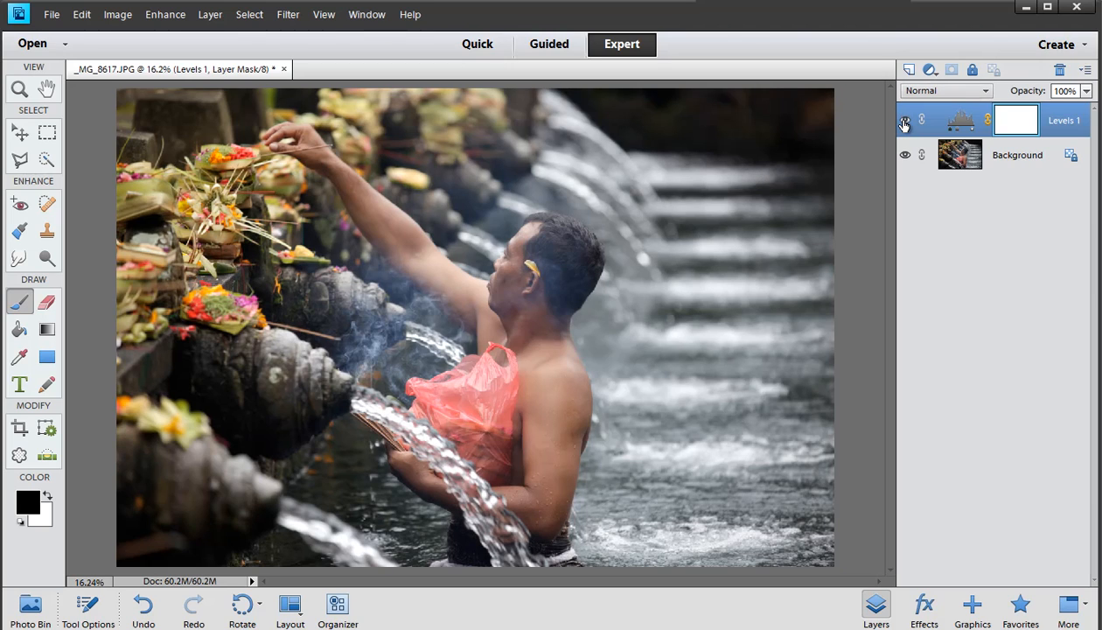
Add a Brightness/Contrast adjustment layer, leaving its settings at default
{"action": "left_click", "coordinate": [930, 70]}
{"action": "left_click", "coordinate": [959, 162]}
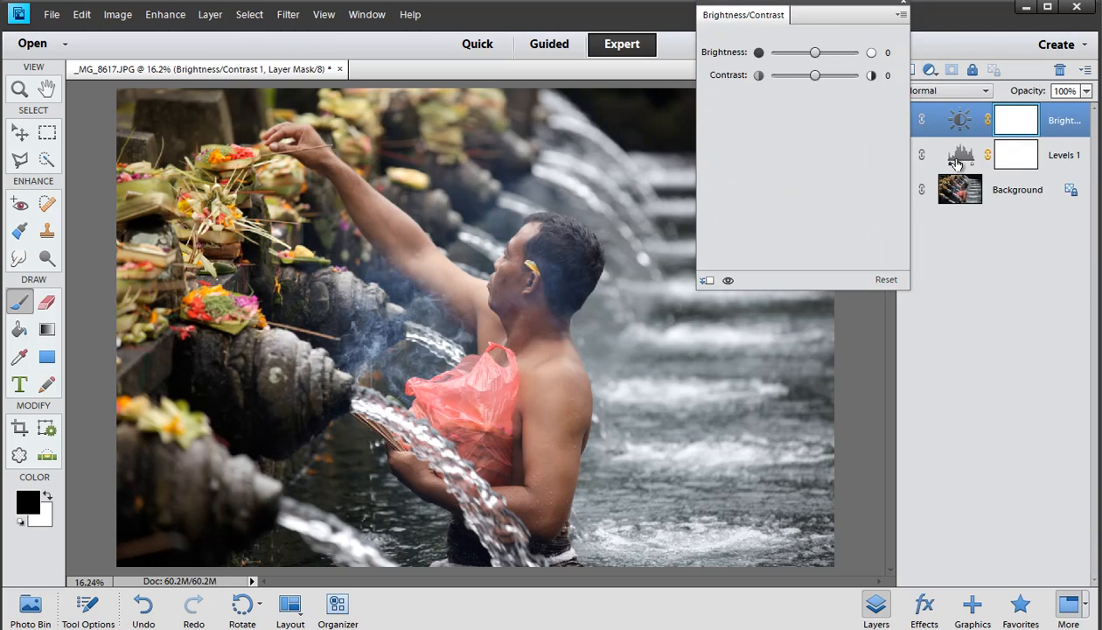
{"action": "left_click", "coordinate": [900, 8]}
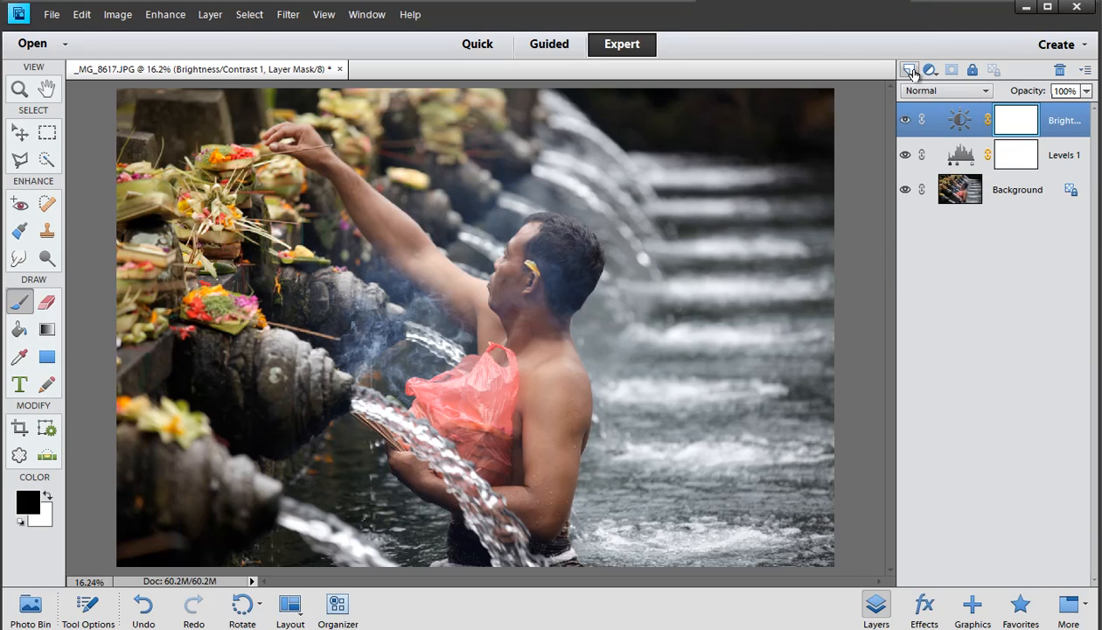
Add a Hue/Saturation adjustment layer and raise the Yellows channel saturation to +53
{"action": "left_click", "coordinate": [930, 70]}
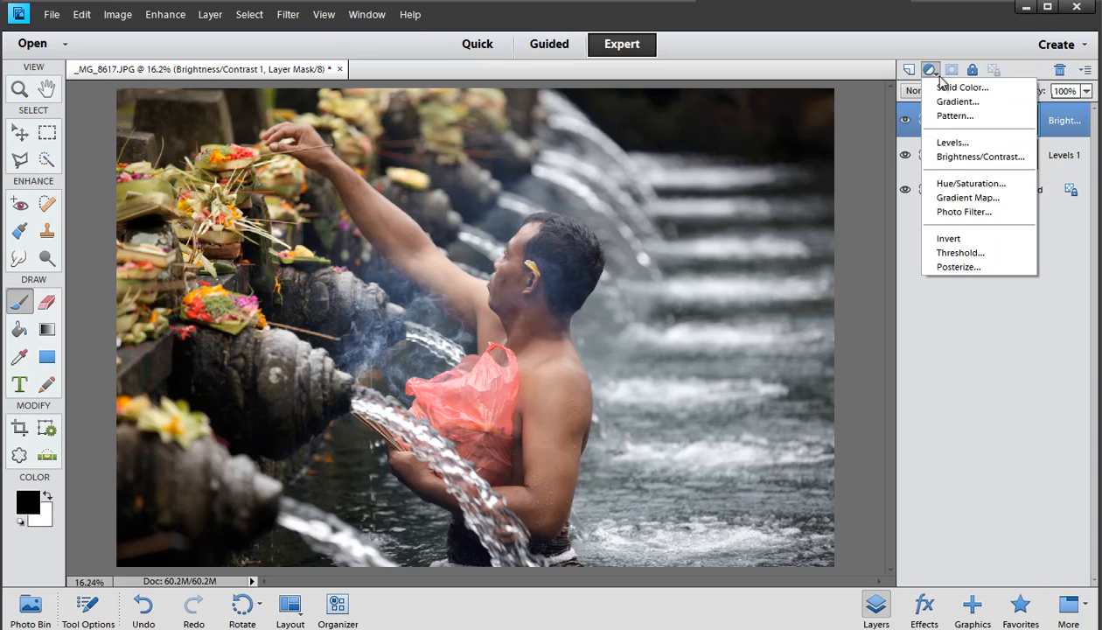
{"action": "left_click", "coordinate": [959, 186]}
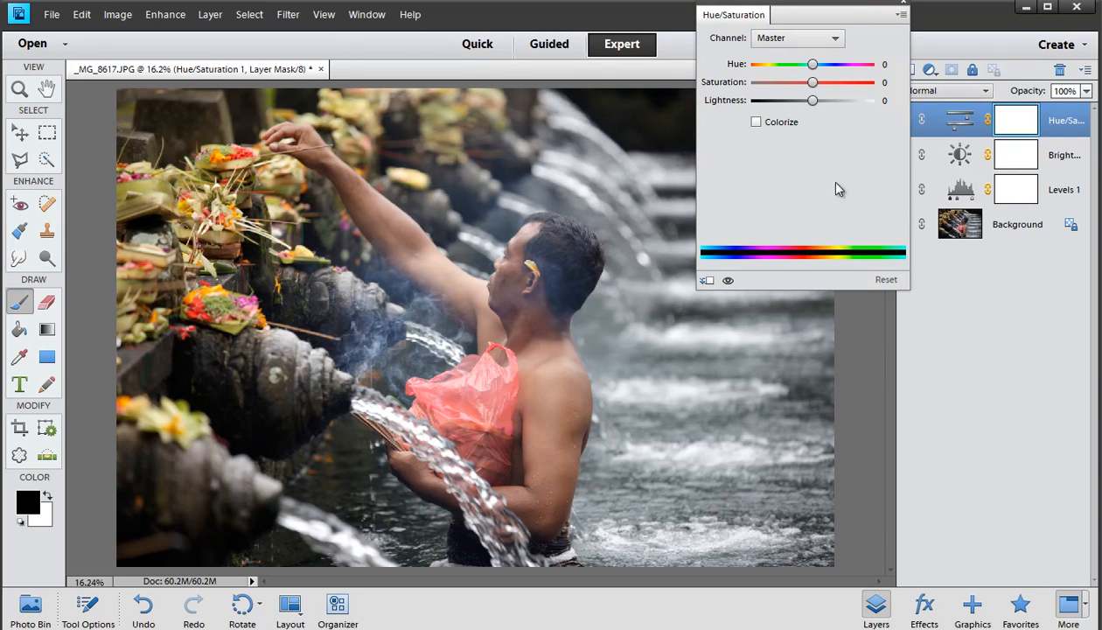
{"action": "left_click", "coordinate": [790, 38]}
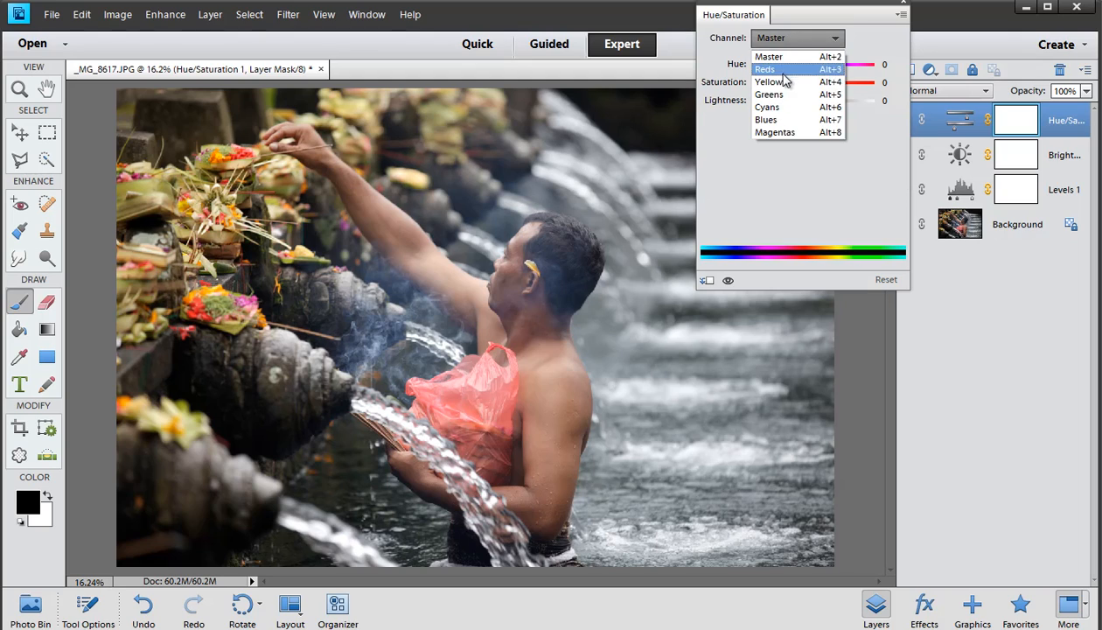
{"action": "left_click", "coordinate": [778, 62]}
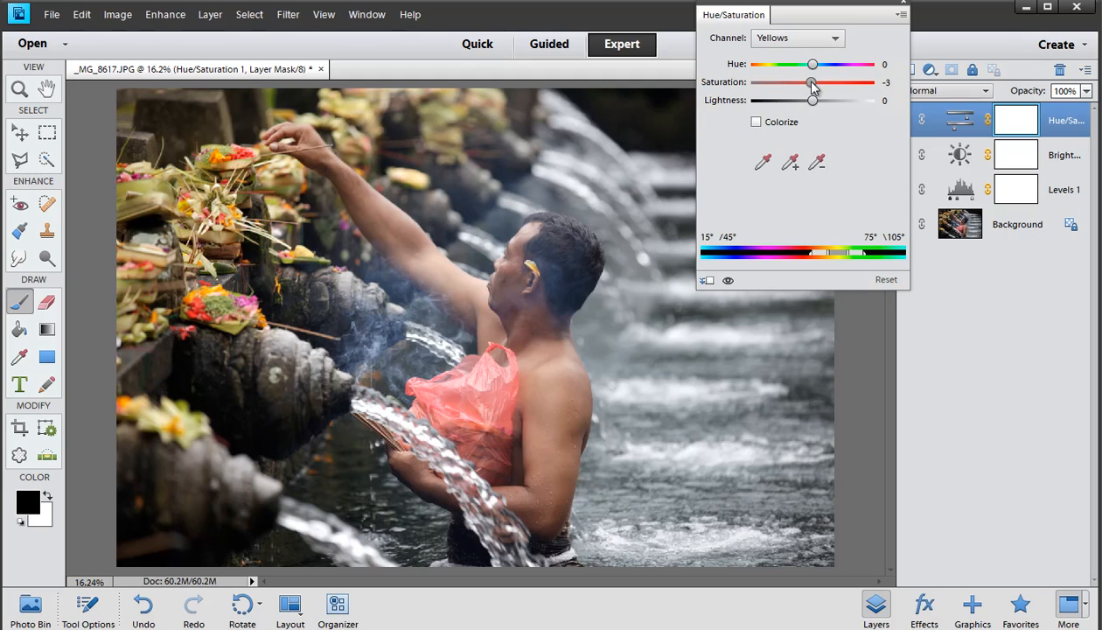
{"action": "left_click_drag", "start_coordinate": [835, 79], "coordinate": [842, 79]}
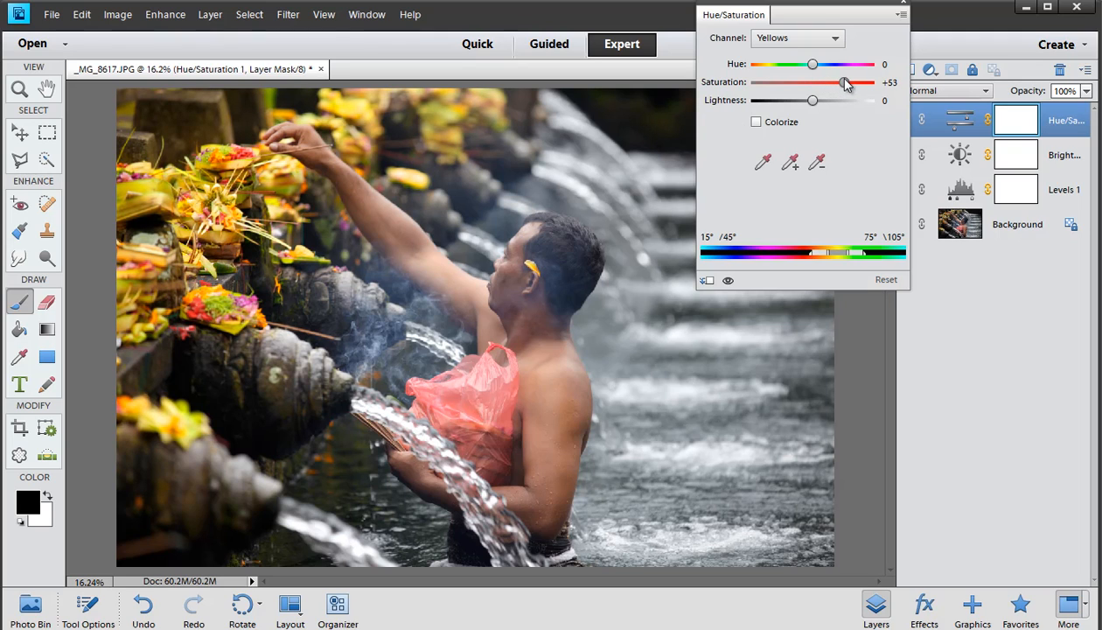
Reset the Hue/Saturation adjustment to defaults and set the Master saturation to +30
{"action": "left_click", "coordinate": [825, 40]}
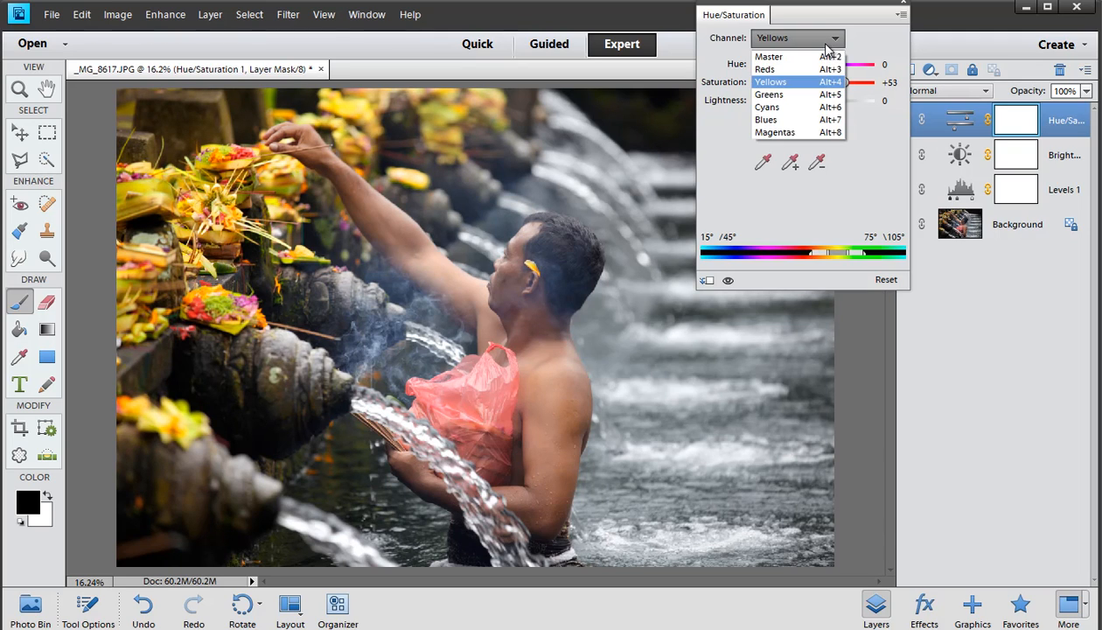
{"action": "left_click", "coordinate": [791, 50]}
{"action": "left_click_drag", "start_coordinate": [812, 81], "coordinate": [837, 83]}
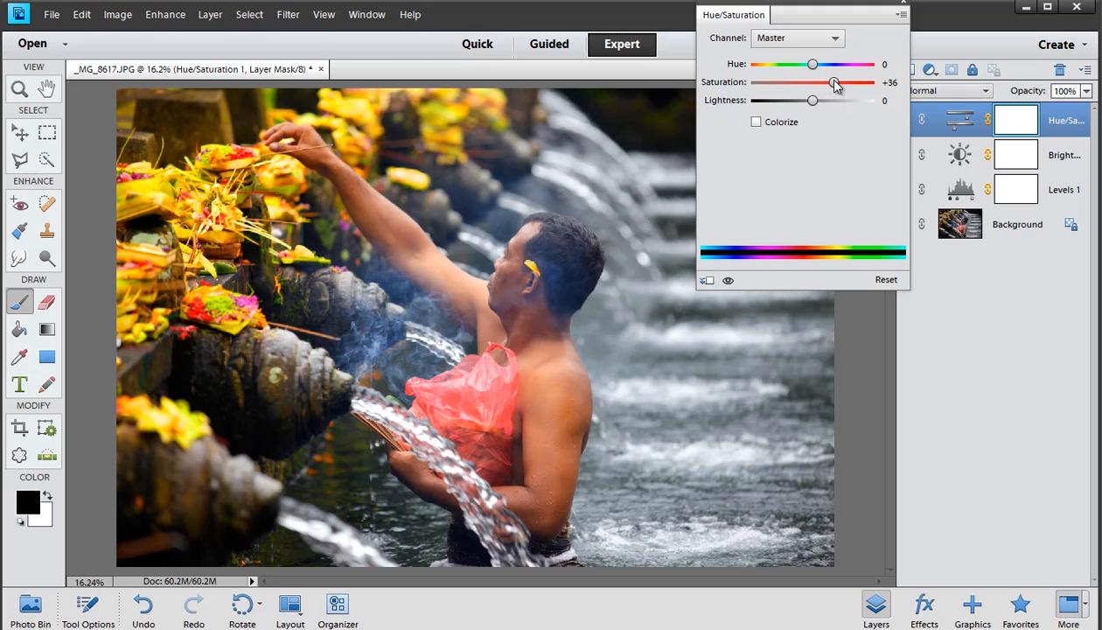
{"action": "left_click", "coordinate": [884, 280]}
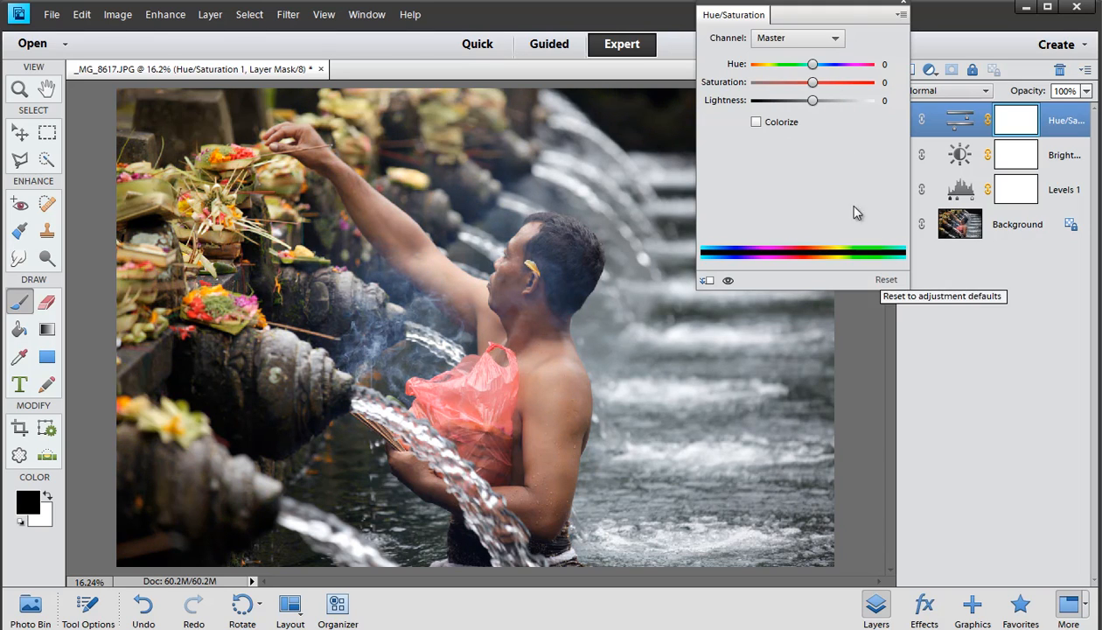
{"action": "left_click_drag", "start_coordinate": [813, 83], "coordinate": [829, 81]}
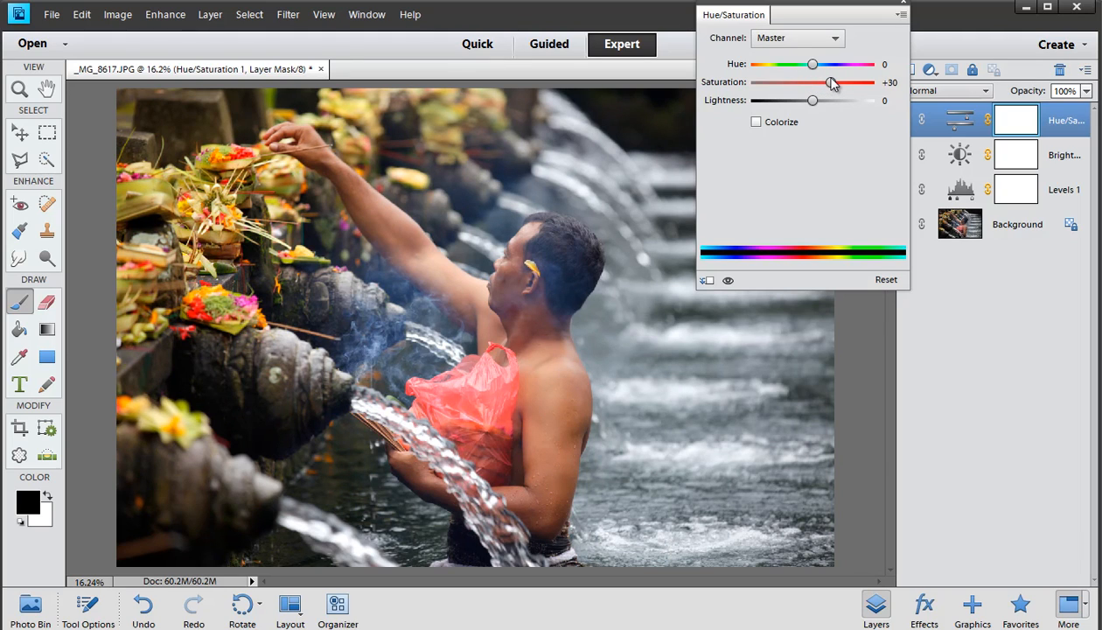
{"action": "left_click", "coordinate": [902, 3]}
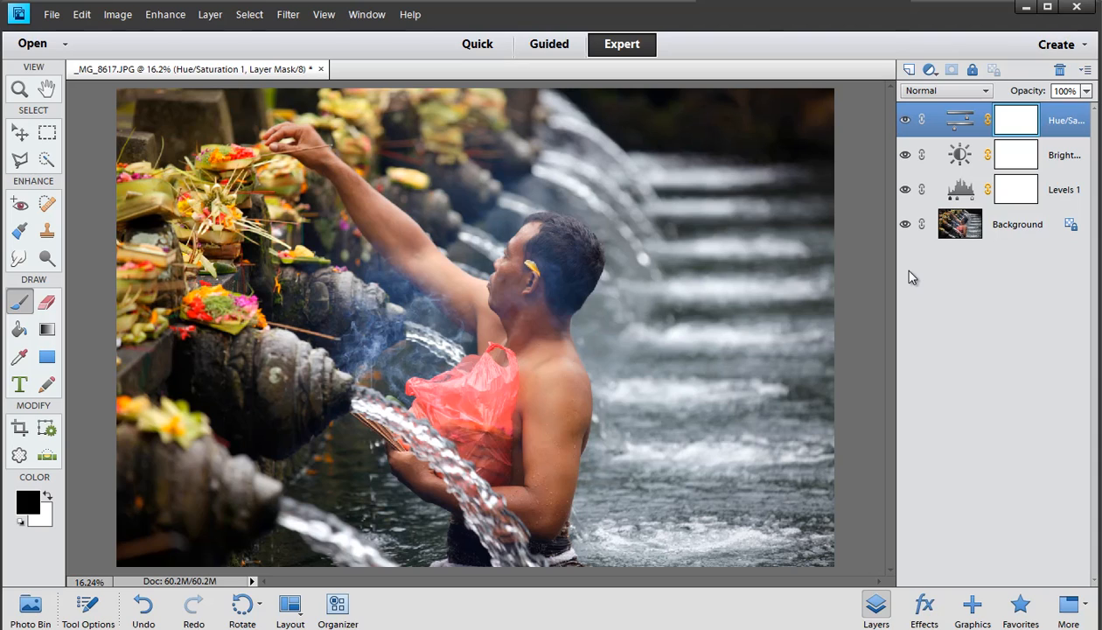
Reopen the Hue/Saturation layer's settings to review them
{"action": "double_click", "coordinate": [959, 125]}
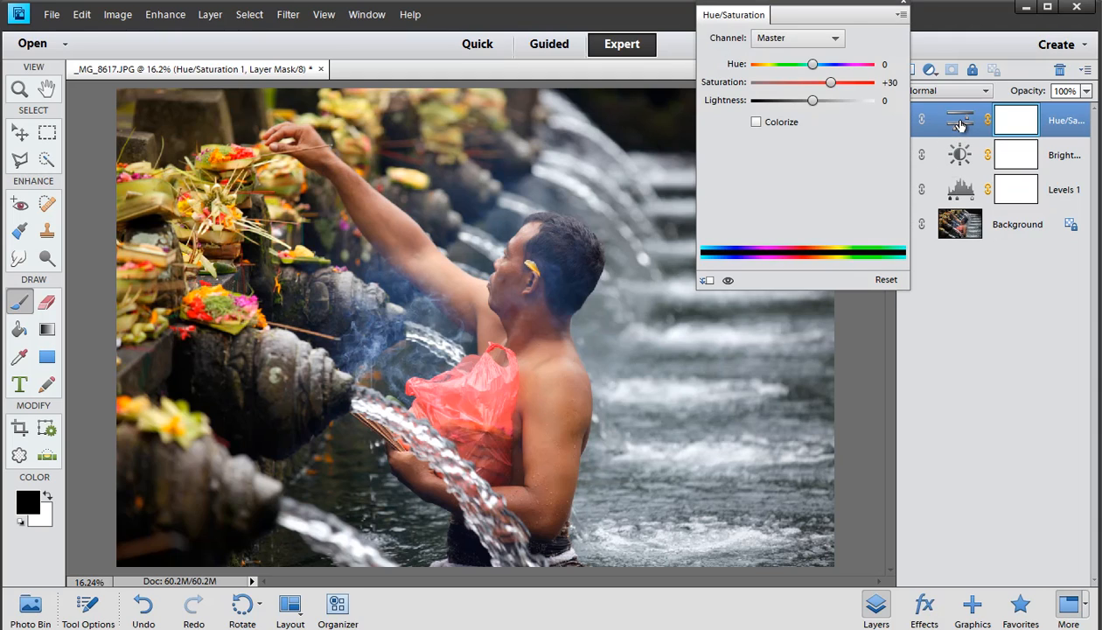
{"action": "left_click", "coordinate": [905, 7]}
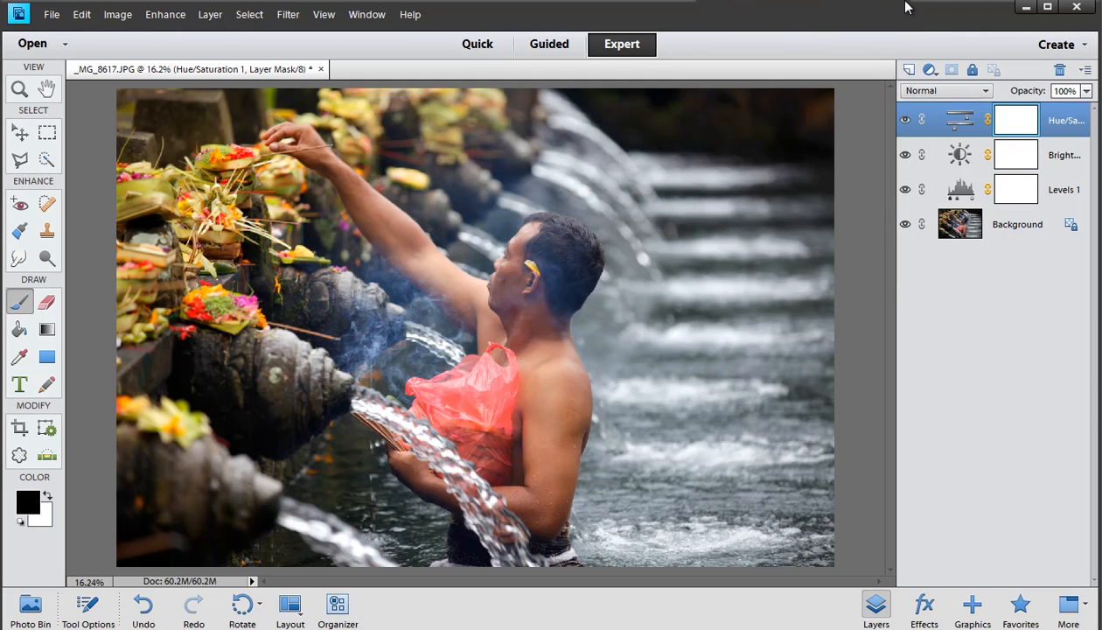
Add a Gradient Map adjustment layer with the default black-to-white gradient
{"action": "left_click", "coordinate": [930, 70]}
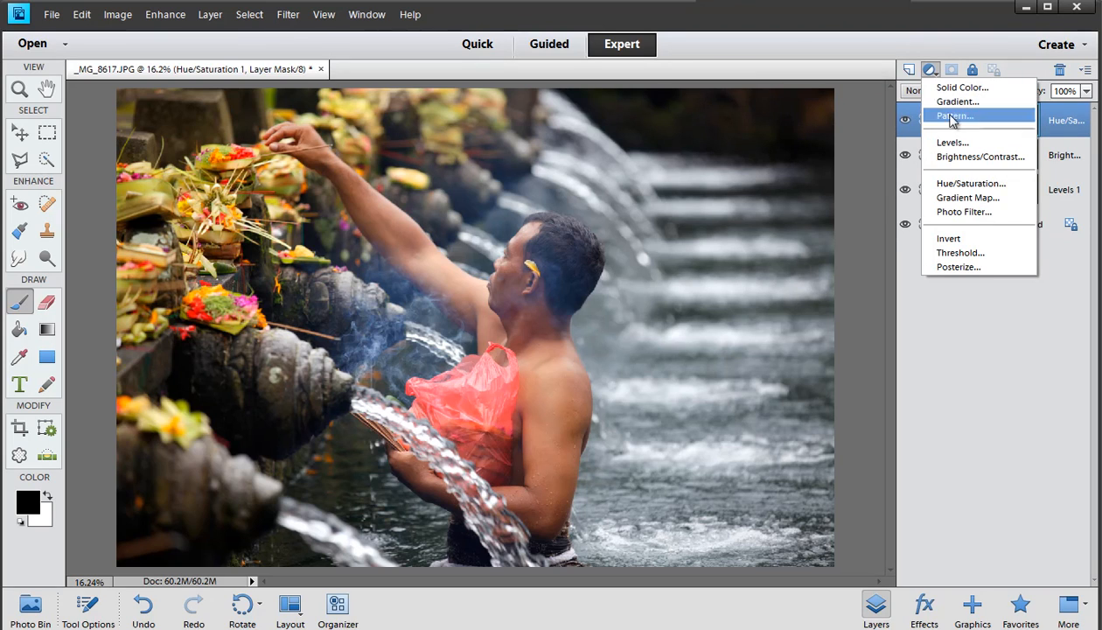
{"action": "left_click", "coordinate": [968, 198]}
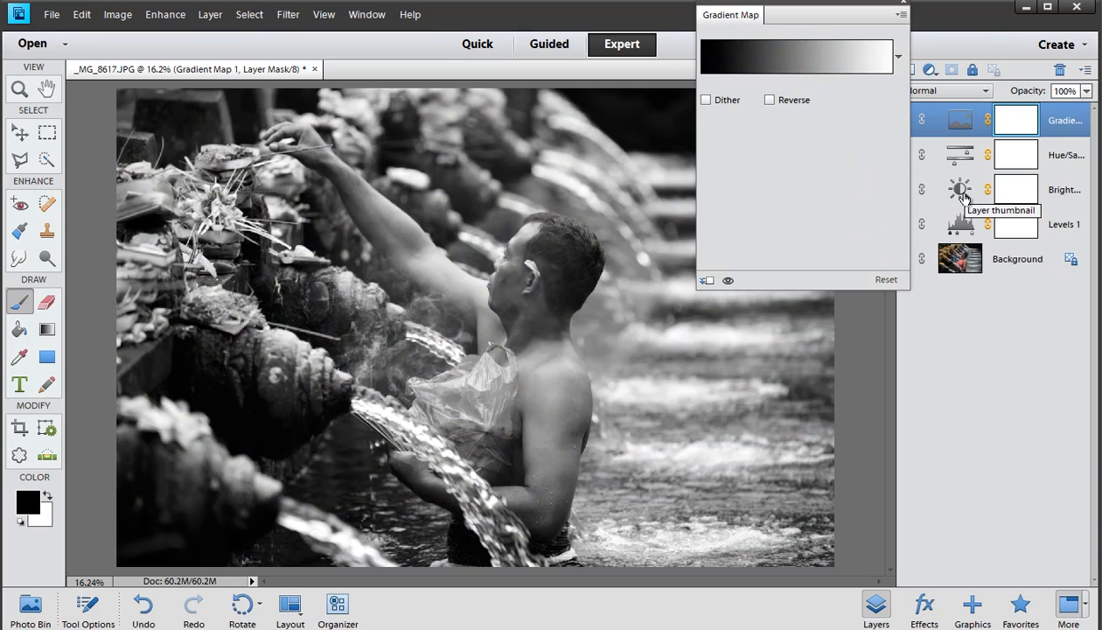
{"action": "left_click", "coordinate": [901, 9]}
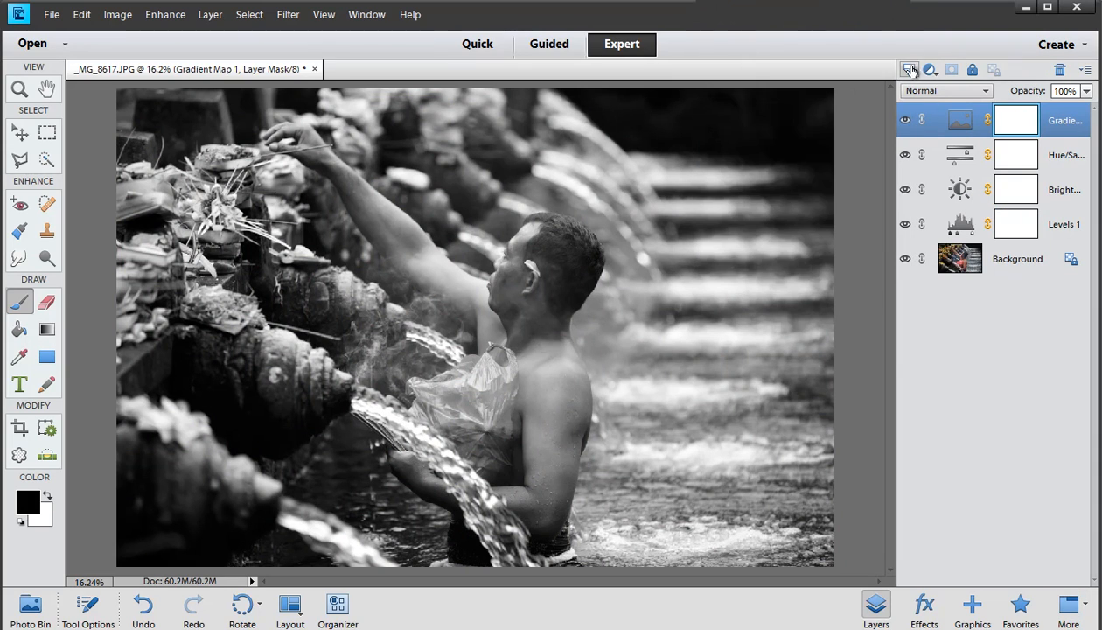
Add a Photo Filter adjustment layer using Warming Filter (85) at 25% density
{"action": "left_click", "coordinate": [929, 69]}
{"action": "left_click", "coordinate": [970, 212]}
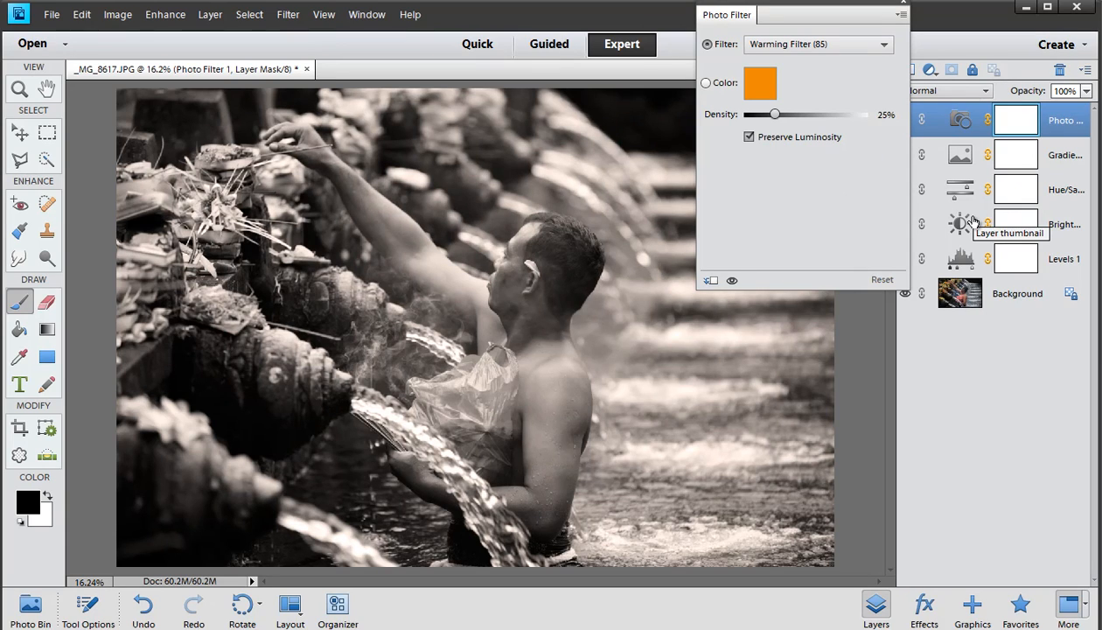
{"action": "left_click", "coordinate": [903, 7]}
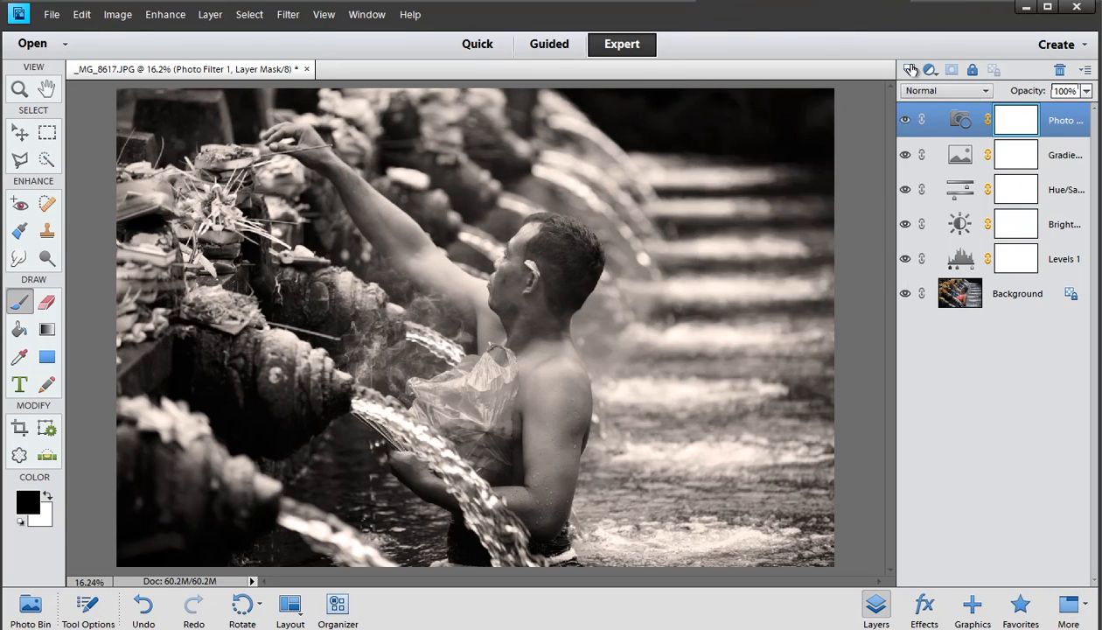
Delete the Photo Filter adjustment layer
{"action": "right_click", "coordinate": [946, 113]}
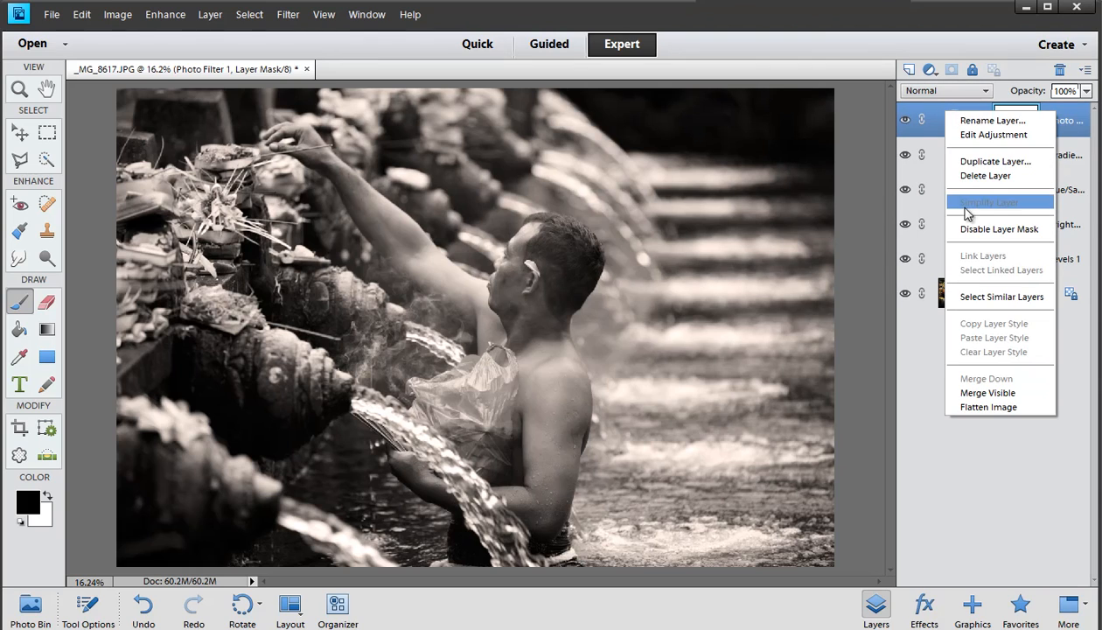
{"action": "left_click", "coordinate": [973, 175]}
{"action": "left_click", "coordinate": [507, 247]}
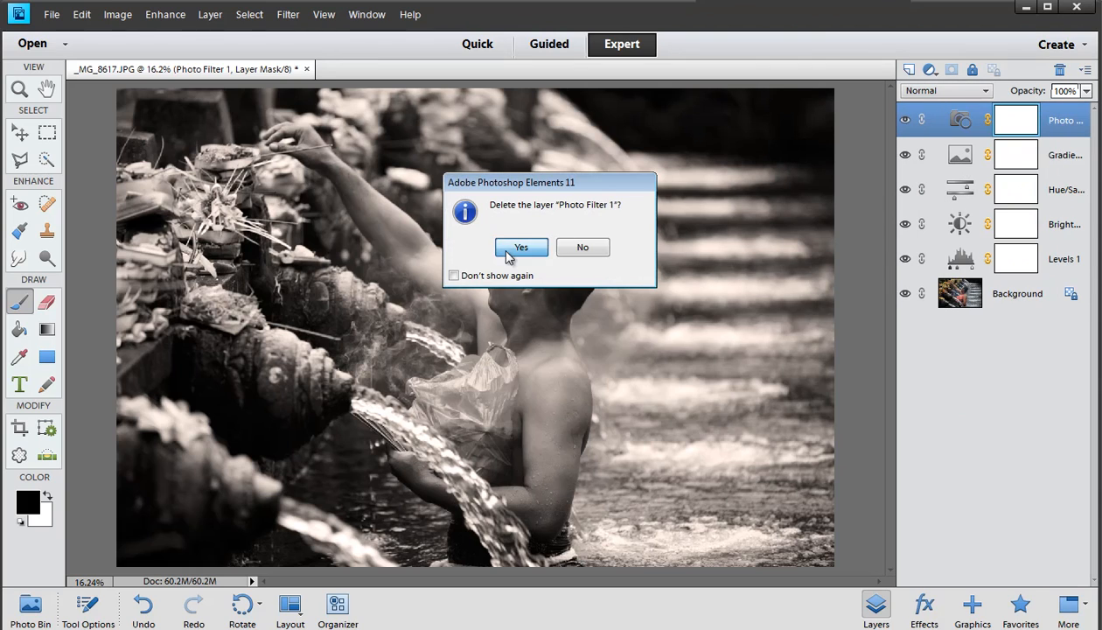
Delete the Gradient Map adjustment layer
{"action": "right_click", "coordinate": [940, 121]}
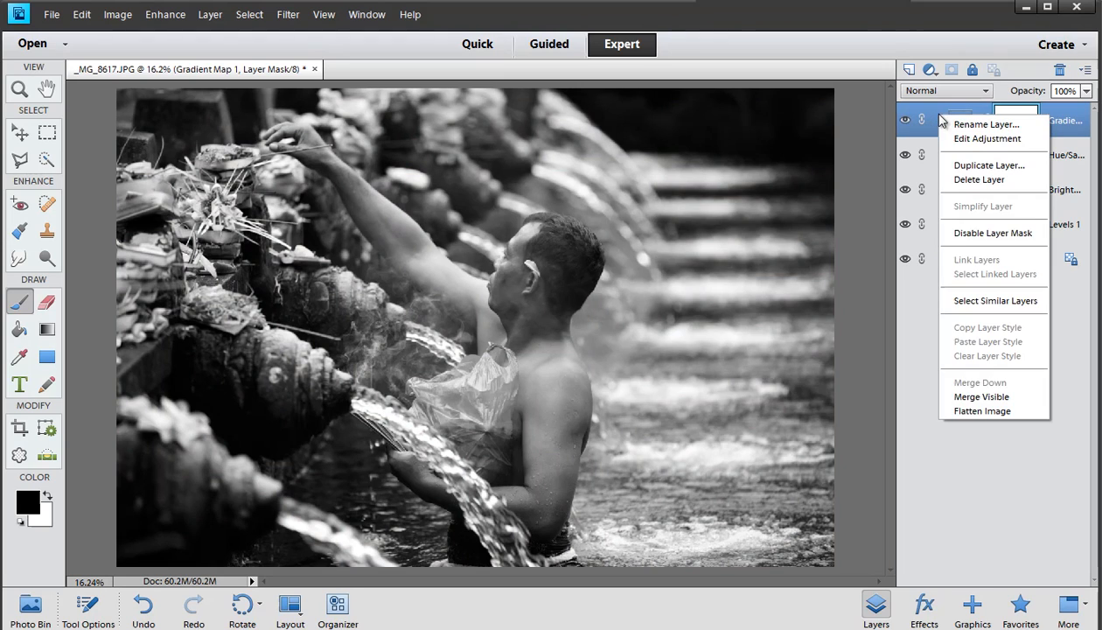
{"action": "left_click", "coordinate": [958, 179]}
{"action": "left_click", "coordinate": [516, 248]}
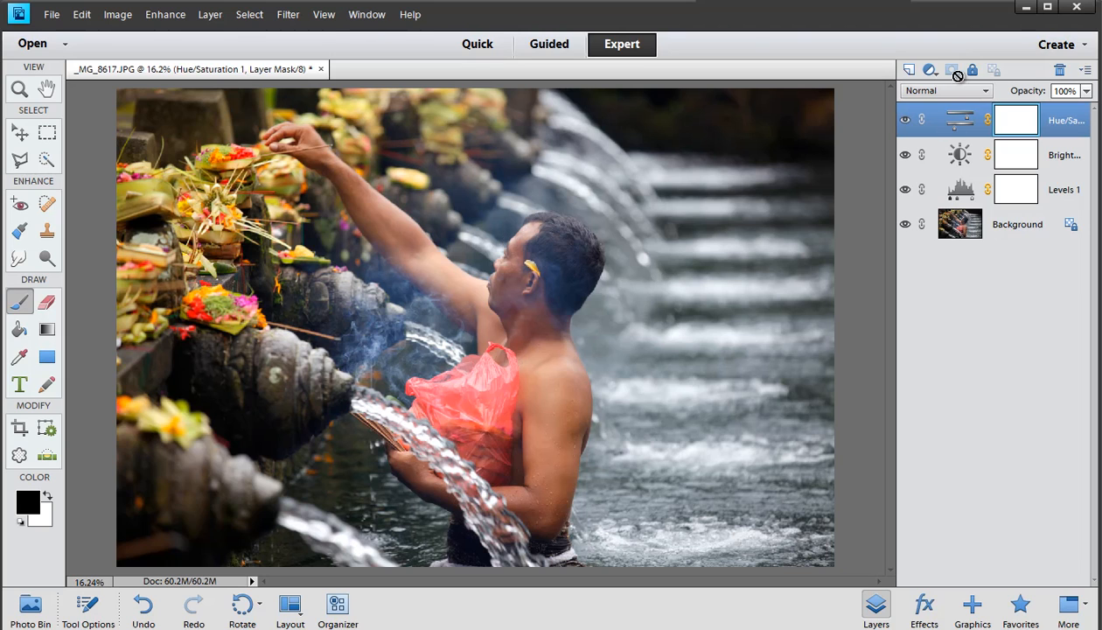
Add a Posterize adjustment layer with 4 levels
{"action": "left_click", "coordinate": [930, 70]}
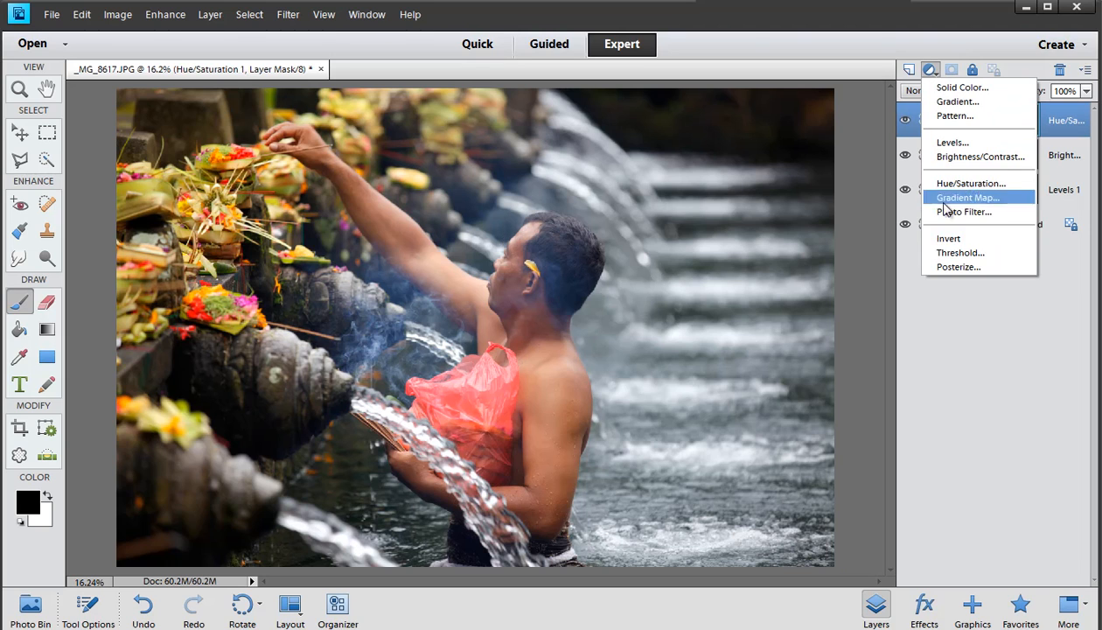
{"action": "left_click", "coordinate": [949, 267]}
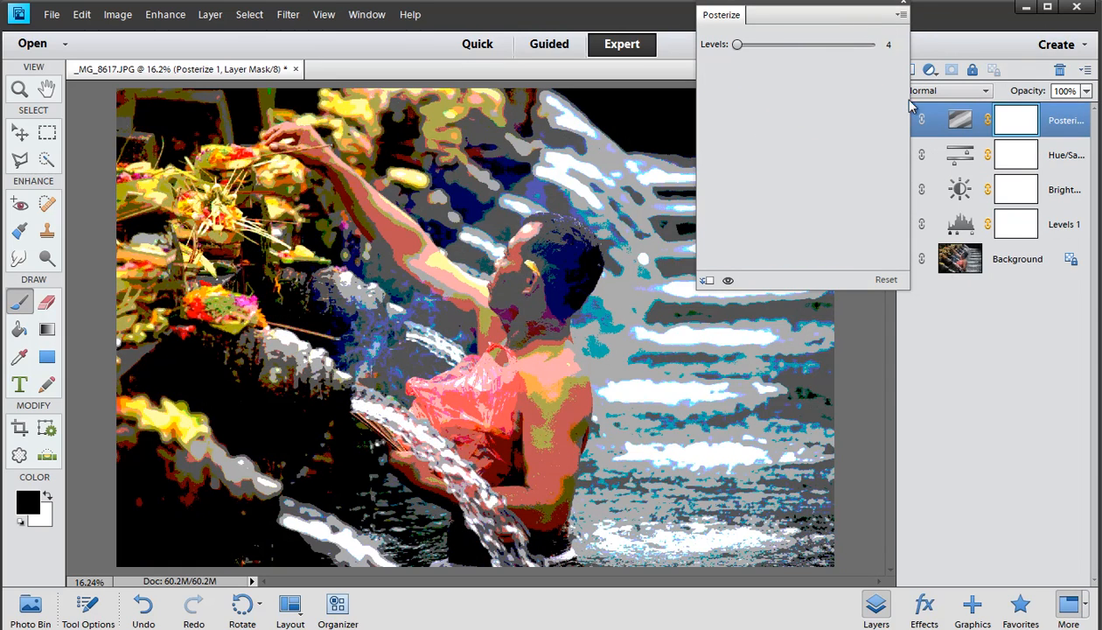
{"action": "left_click", "coordinate": [902, 8]}
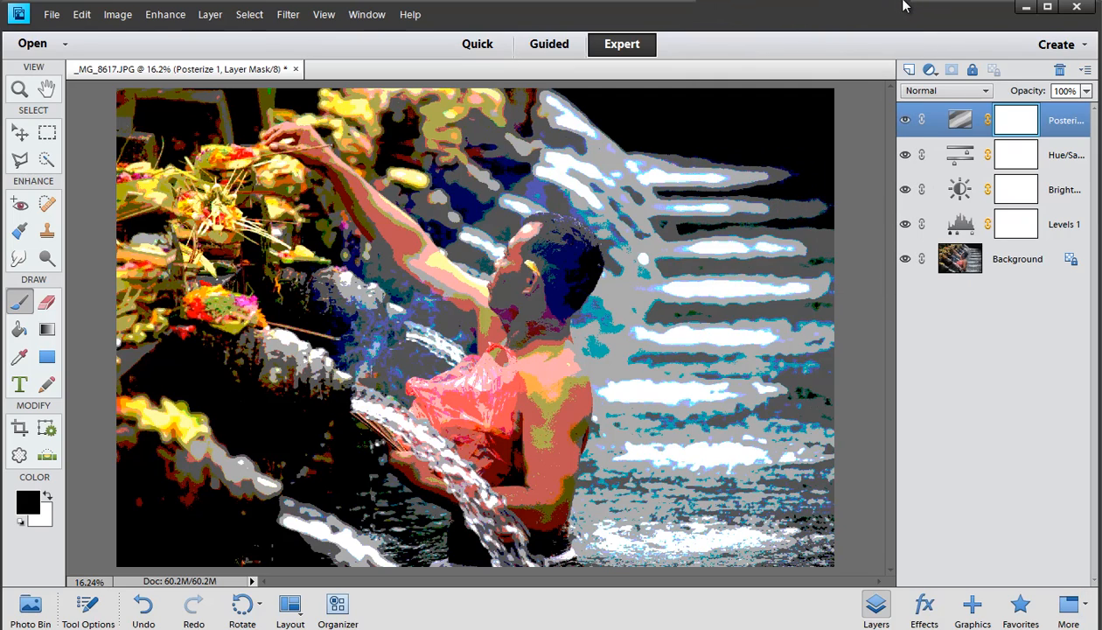
Delete the Posterize adjustment layer
{"action": "right_click", "coordinate": [932, 116]}
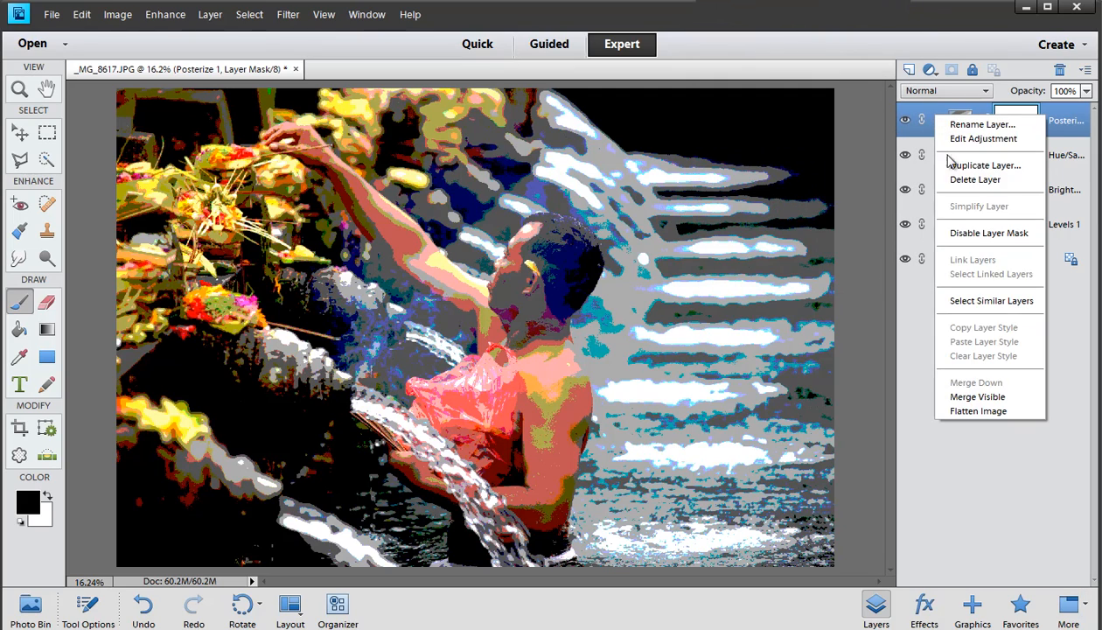
{"action": "left_click", "coordinate": [955, 181]}
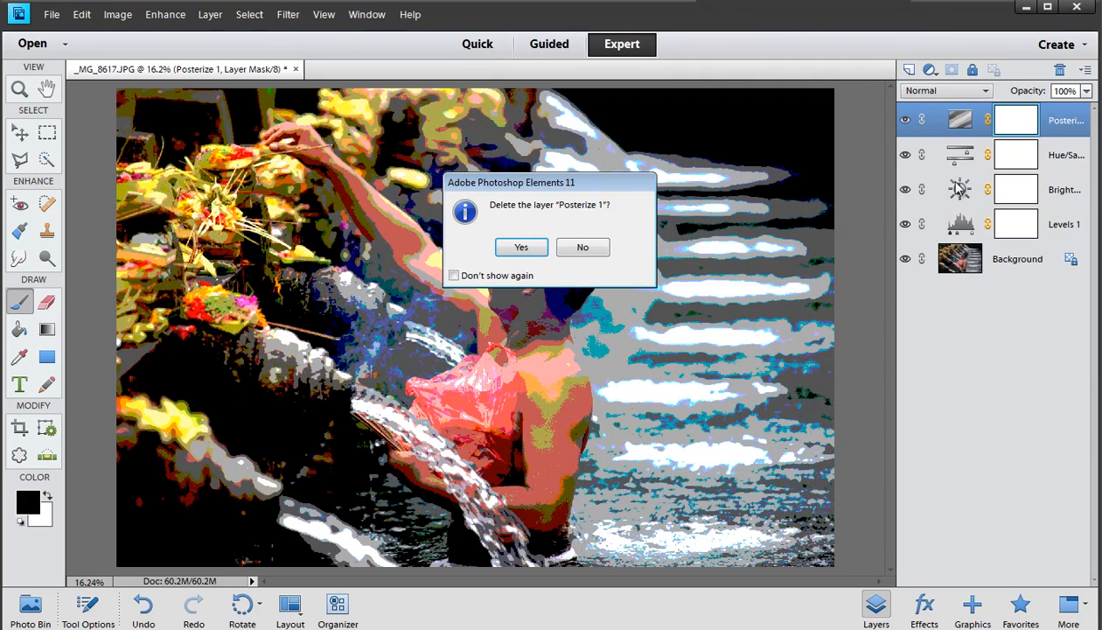
{"action": "left_click", "coordinate": [510, 247]}
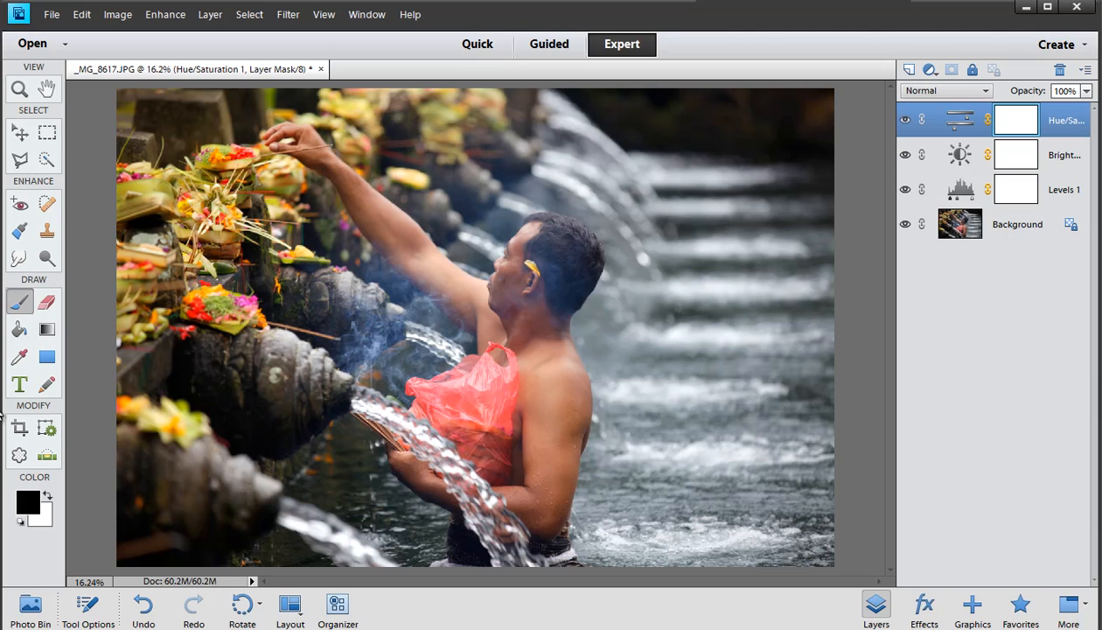
Review the Hue/Saturation adjustment layer's mask and settings
{"action": "left_click", "coordinate": [150, 15]}
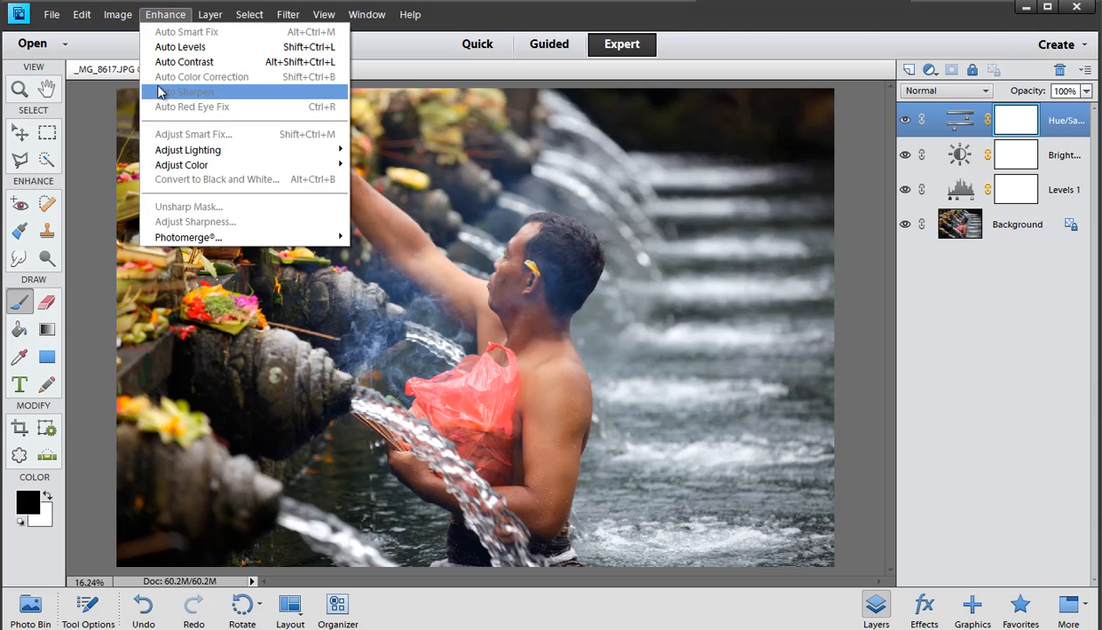
{"action": "left_click", "coordinate": [378, 64]}
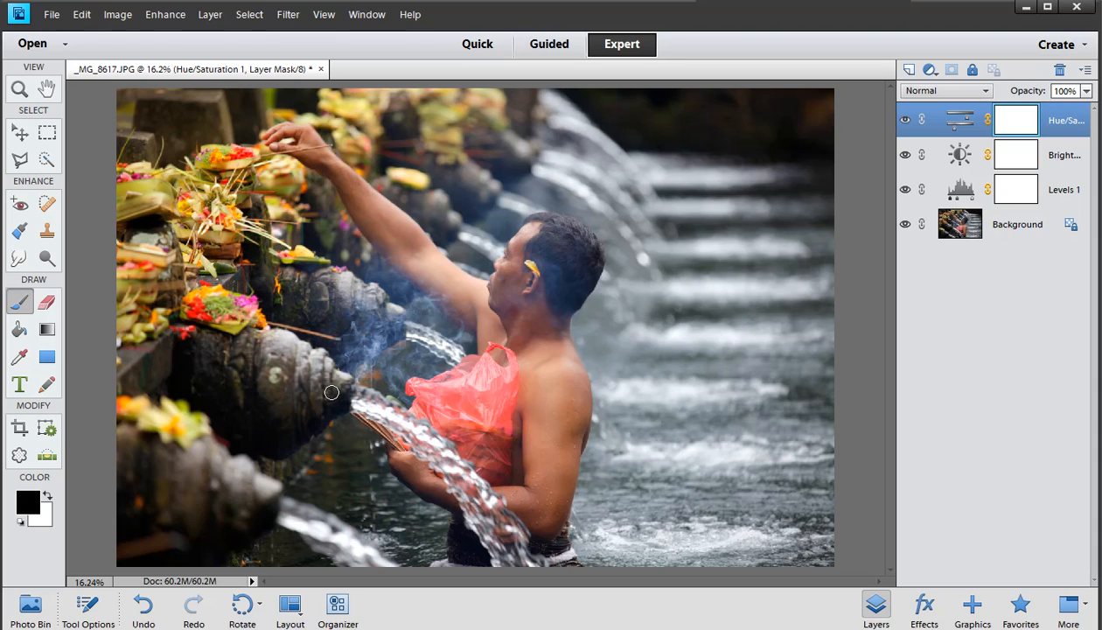
{"action": "left_click", "coordinate": [1005, 163]}
{"action": "left_click", "coordinate": [1012, 127]}
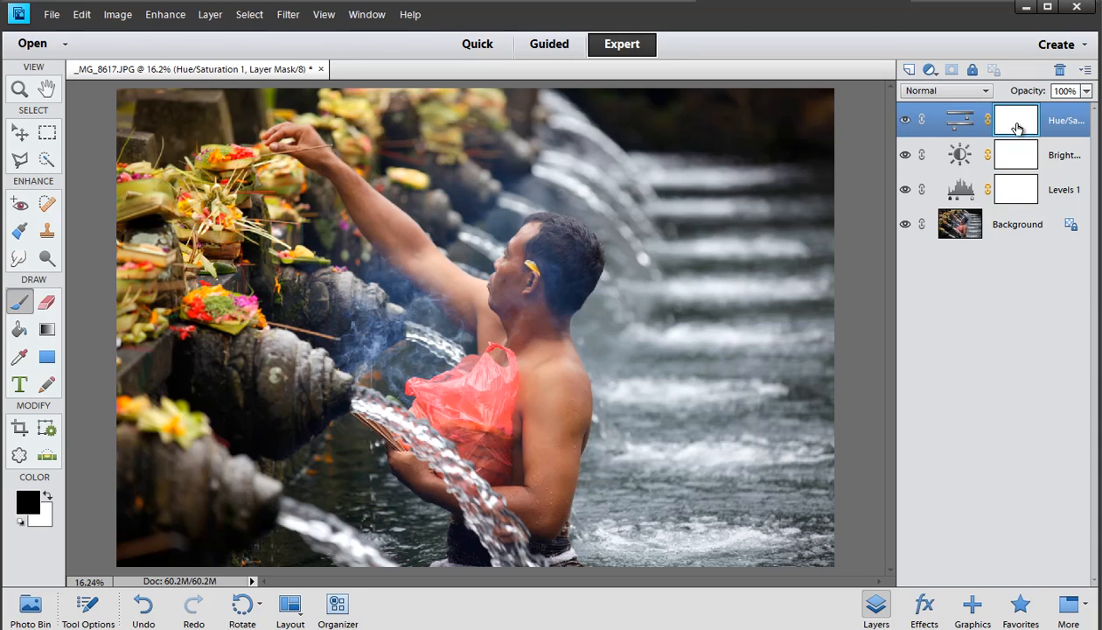
{"action": "double_click", "coordinate": [957, 128]}
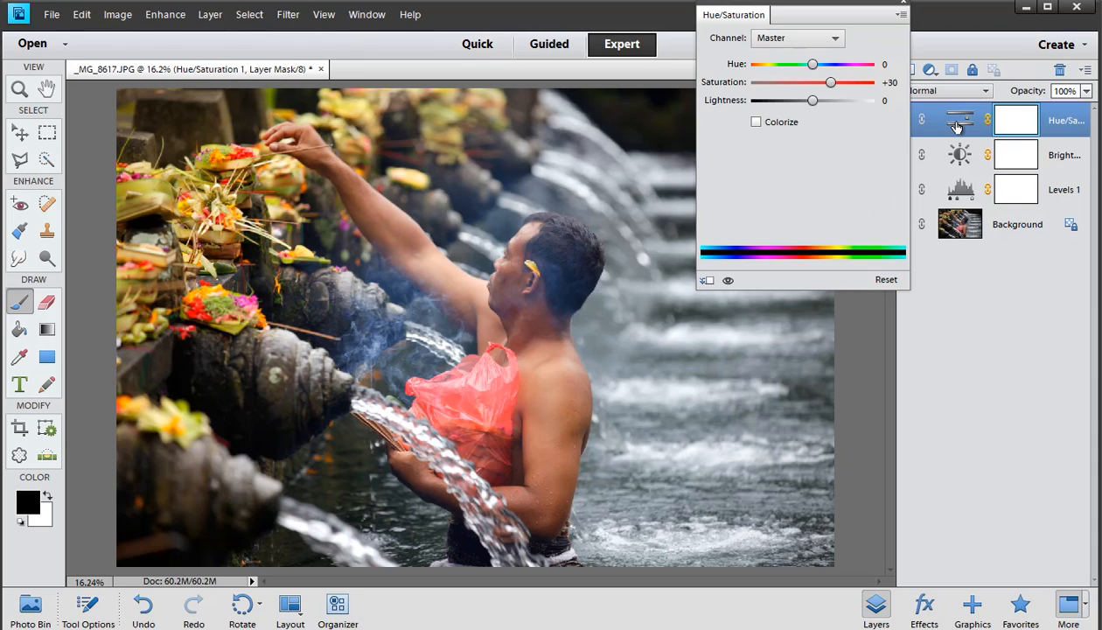
{"action": "left_click", "coordinate": [902, 5]}
{"action": "left_click", "coordinate": [1019, 169]}
{"action": "left_click", "coordinate": [1016, 127]}
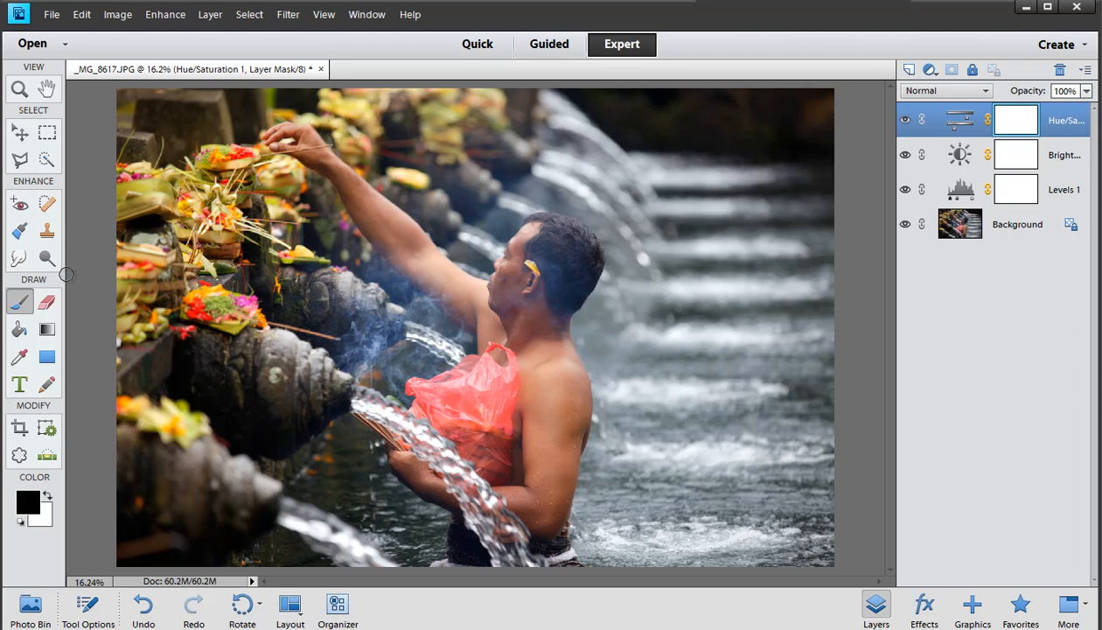
Choose a red foreground color for painting with the Brush tool
{"action": "left_click", "coordinate": [22, 306]}
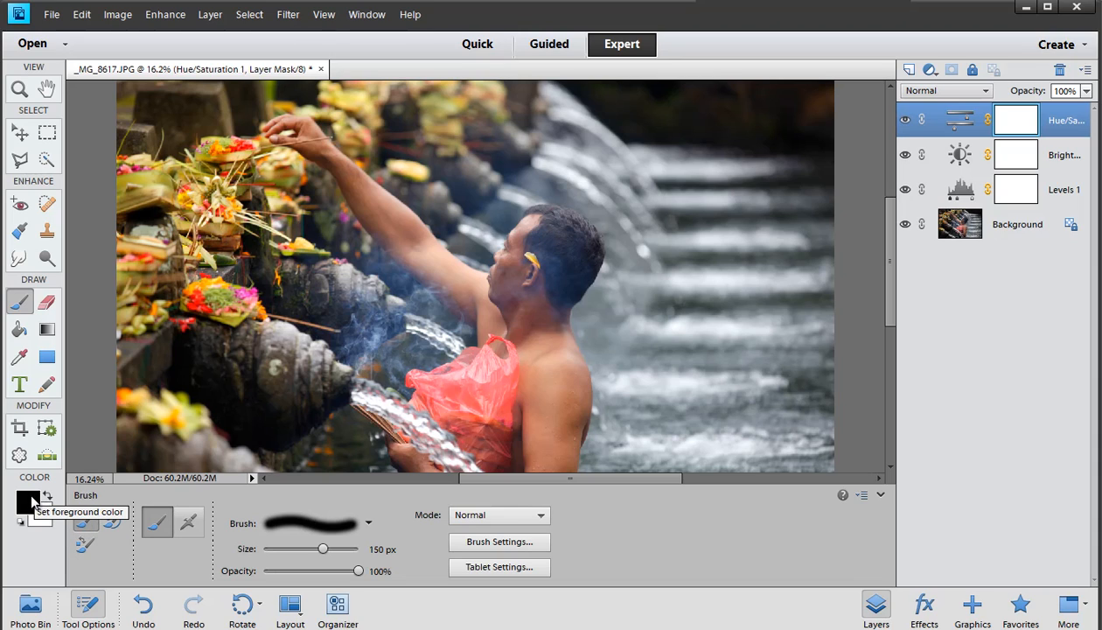
{"action": "left_click", "coordinate": [30, 501]}
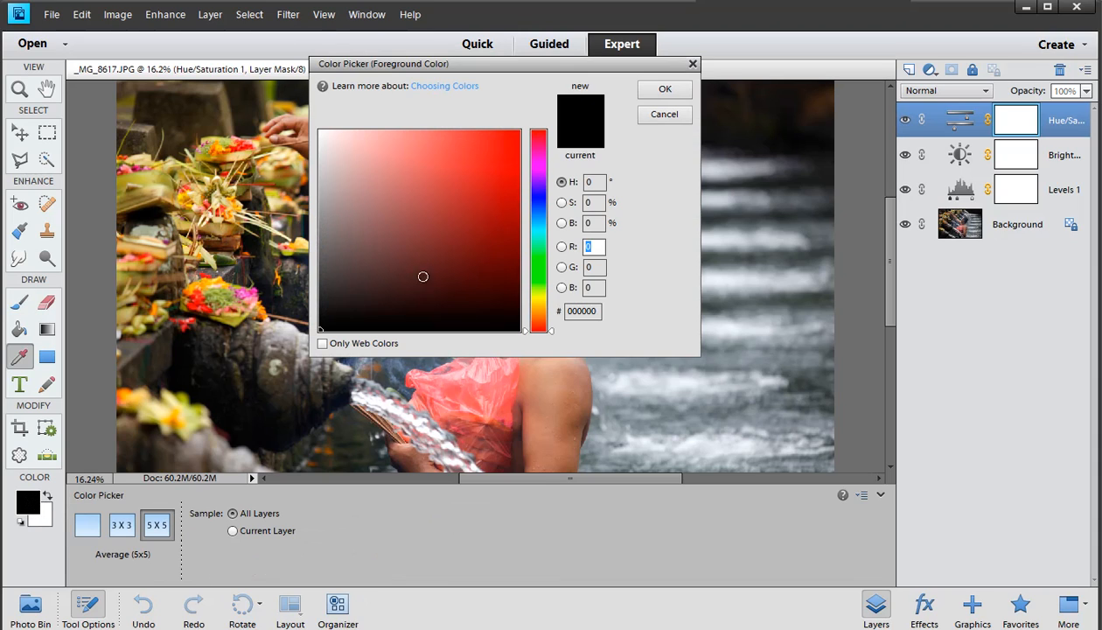
{"action": "left_click_drag", "start_coordinate": [423, 276], "coordinate": [519, 162]}
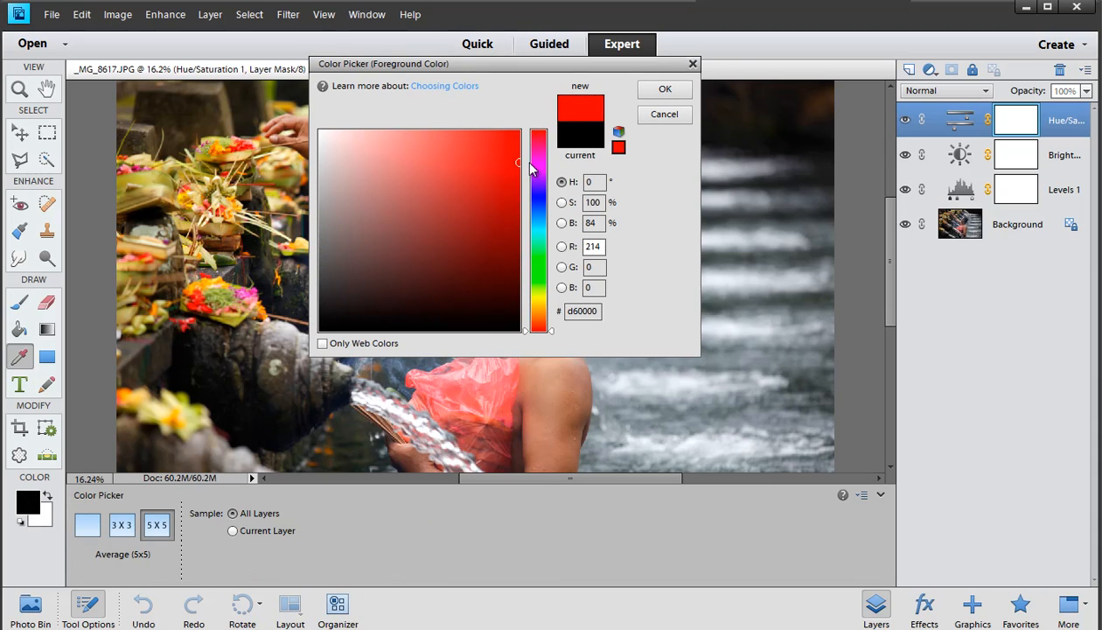
{"action": "left_click", "coordinate": [664, 91]}
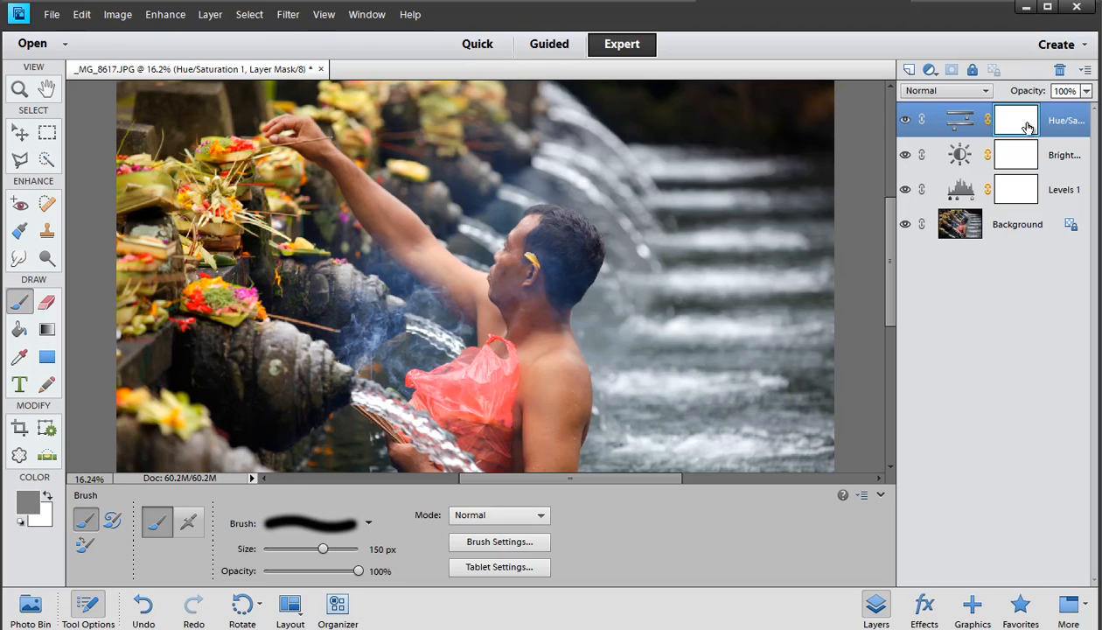
Select the Background layer, pick a red foreground color, and restore the default colors
{"action": "left_click", "coordinate": [944, 229]}
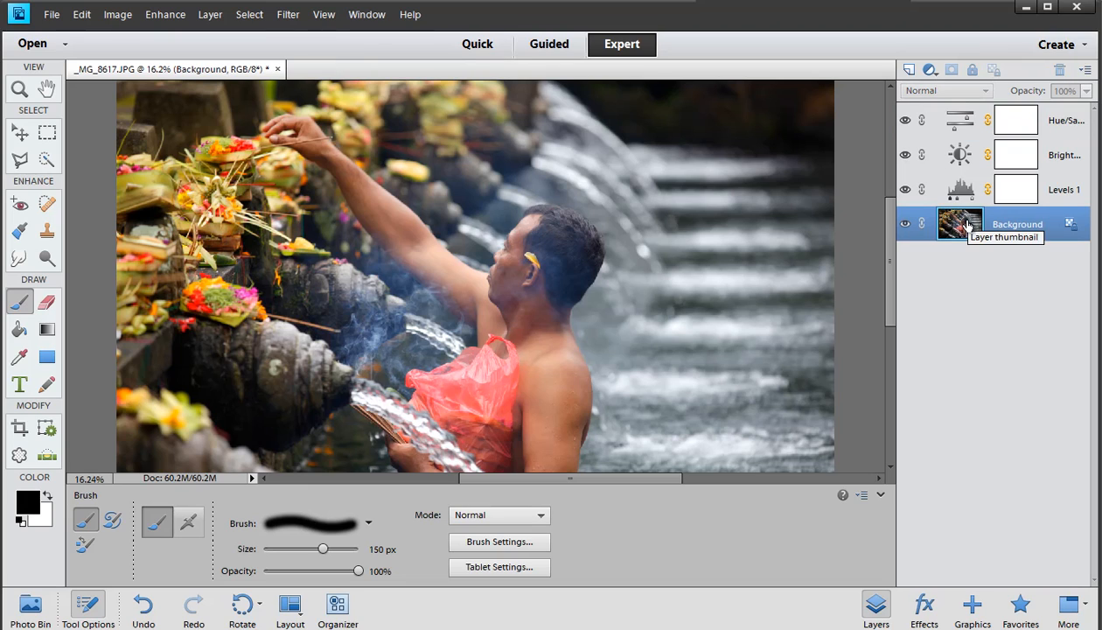
{"action": "left_click", "coordinate": [28, 503]}
{"action": "left_click", "coordinate": [509, 222]}
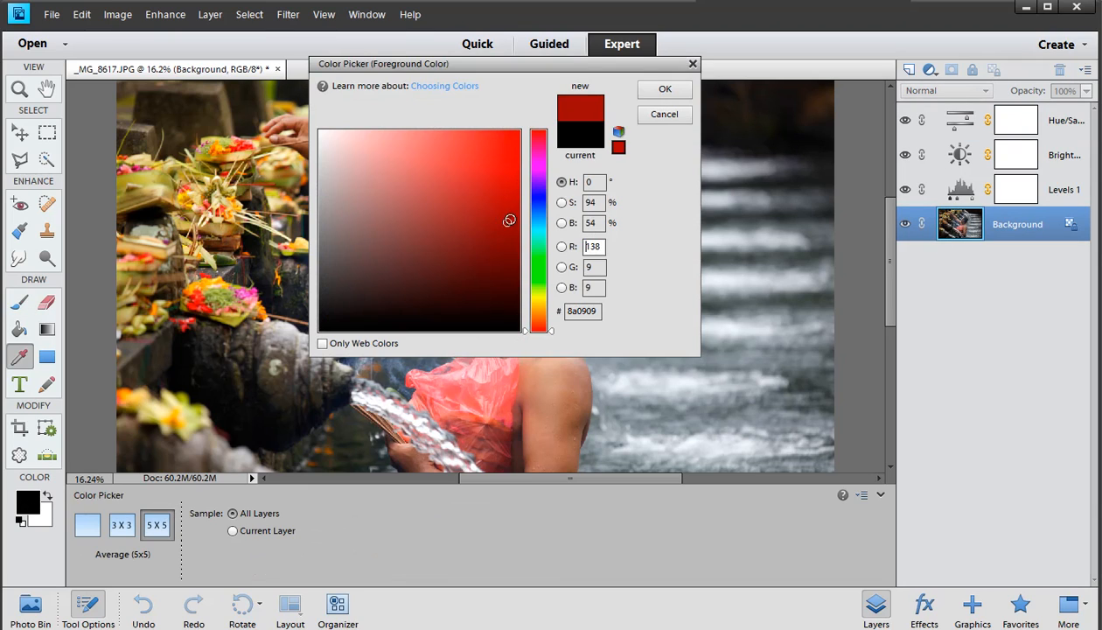
{"action": "left_click_drag", "start_coordinate": [505, 153], "coordinate": [562, 123]}
{"action": "left_click", "coordinate": [664, 89]}
{"action": "key", "text": "b"}
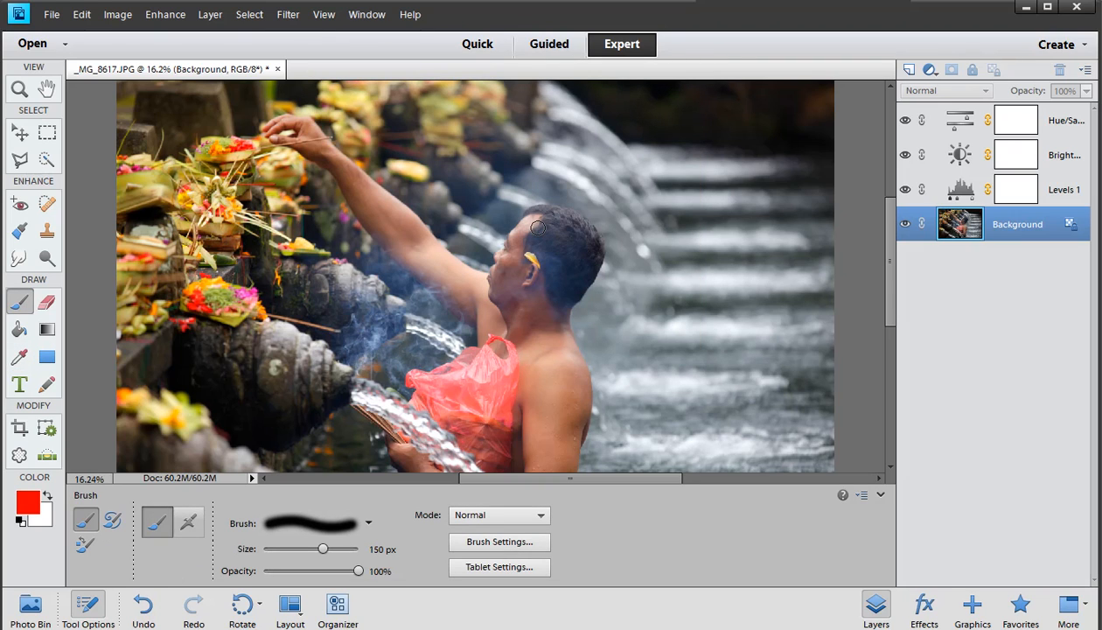
{"action": "key", "text": "d"}
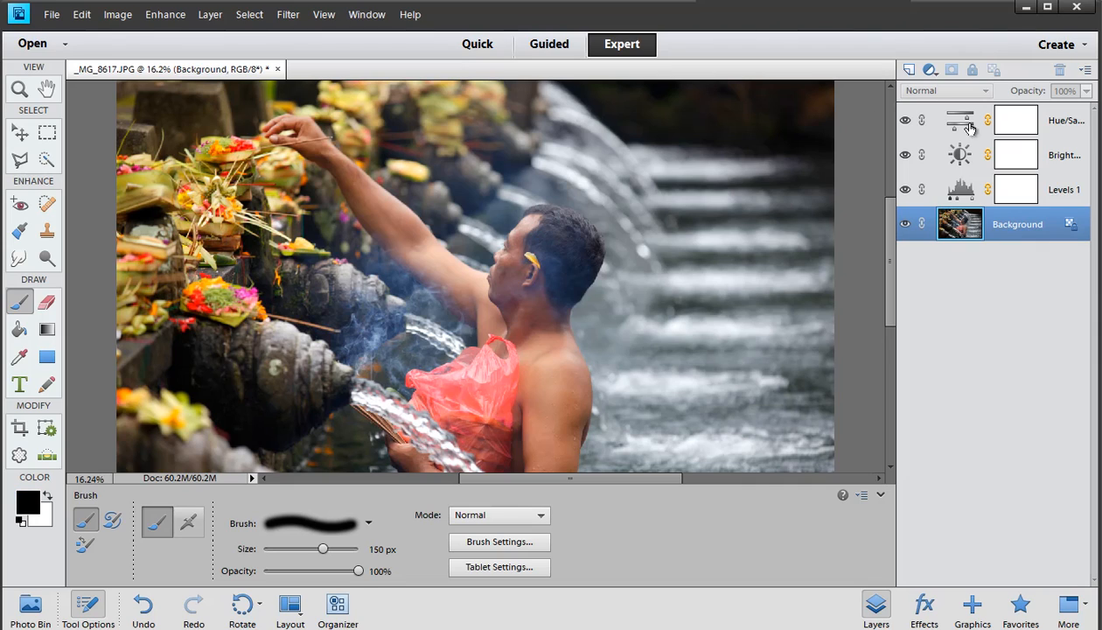
Select the Hue/Saturation layer mask and enlarge the brush to 800 px
{"action": "left_click", "coordinate": [1013, 128]}
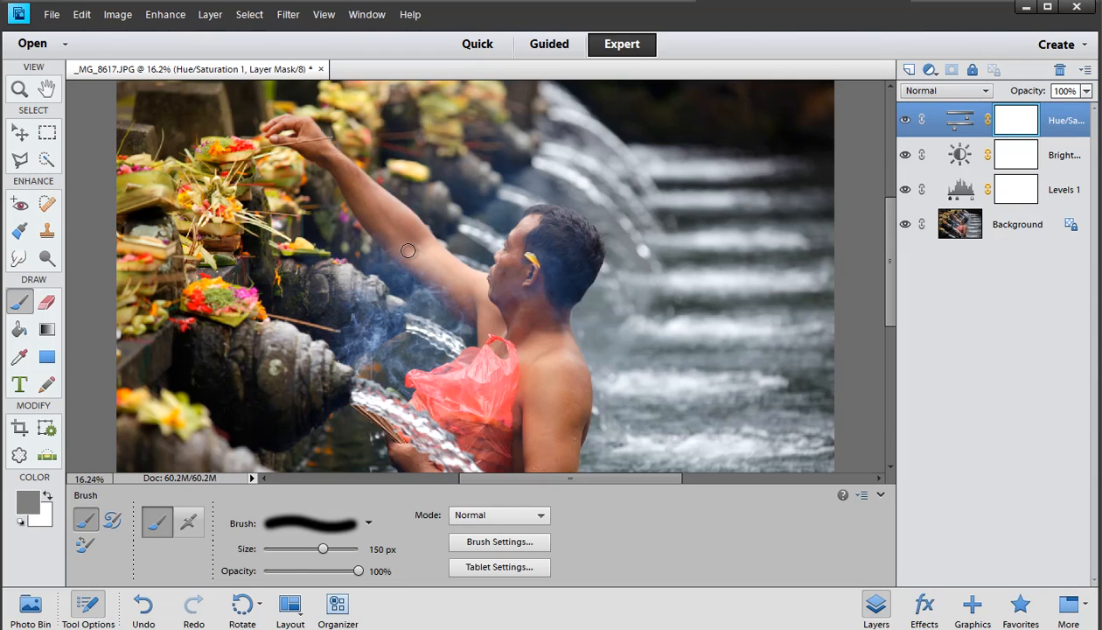
{"action": "key", "text": "bracketright"}
{"action": "key", "text": "bracketright"}
{"action": "key", "text": "bracketright"}
{"action": "key", "text": "bracketright"}
{"action": "key", "text": "bracketright"}
{"action": "key", "text": "bracketright"}
{"action": "key", "text": "bracketright"}
{"action": "key", "text": "bracketright"}
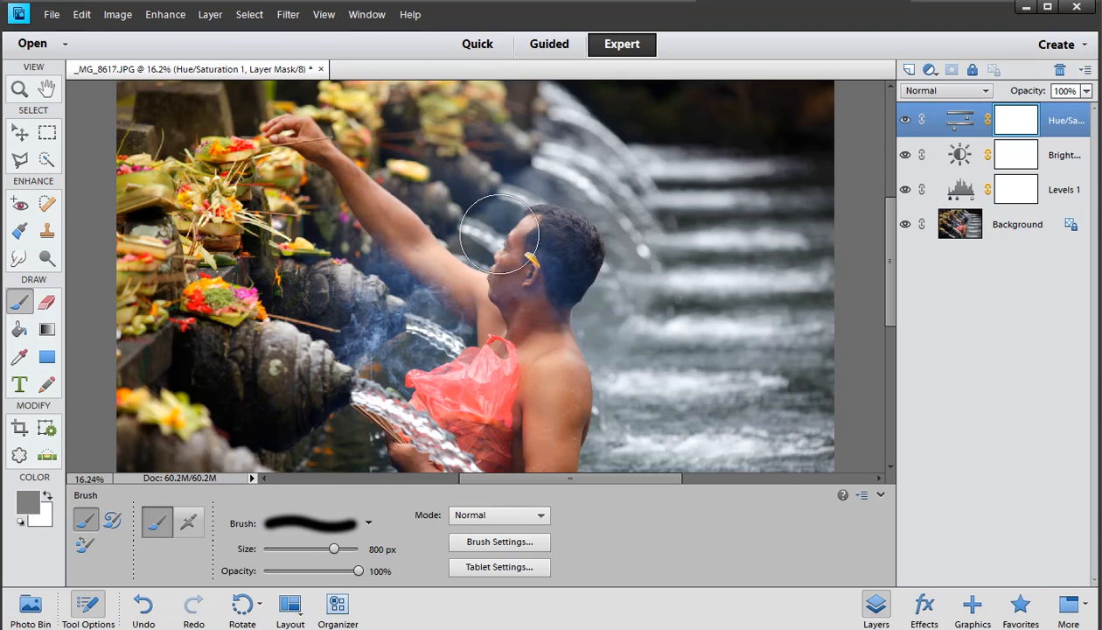
Paint a stroke down the man on the mask and undo it
{"action": "mouse_move", "coordinate": [531, 246]}
{"action": "left_mouse_down"}
{"action": "mouse_move", "coordinate": [456, 366]}
{"action": "mouse_move", "coordinate": [485, 346]}
{"action": "mouse_move", "coordinate": [534, 411]}
{"action": "left_mouse_up"}
{"action": "key", "text": "ctrl+z"}
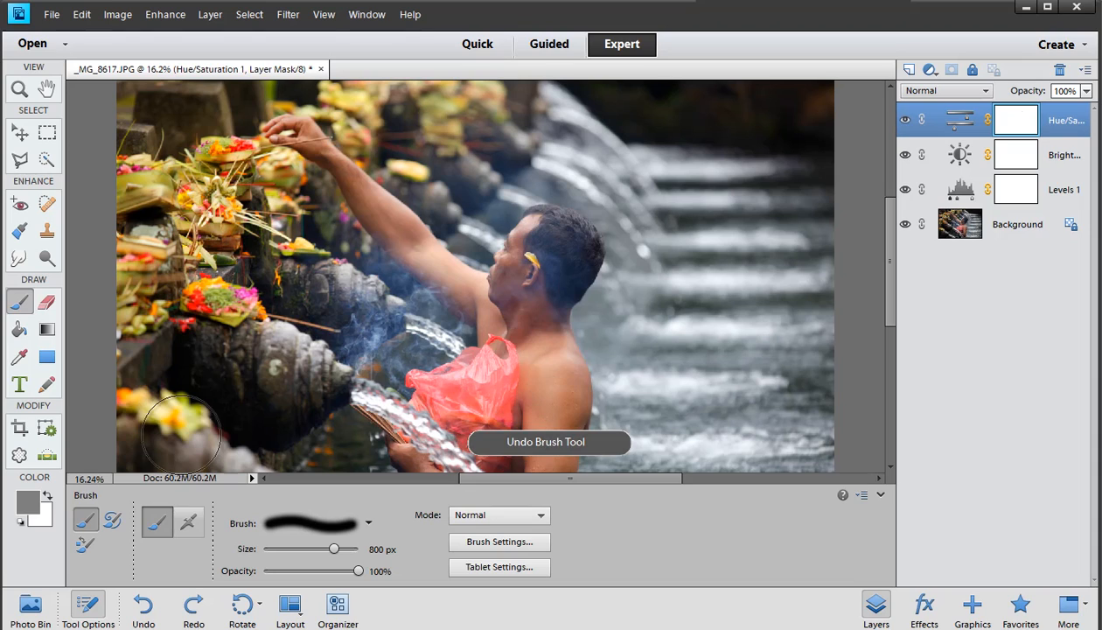
{"action": "key", "text": "d"}
{"action": "key", "text": "x"}
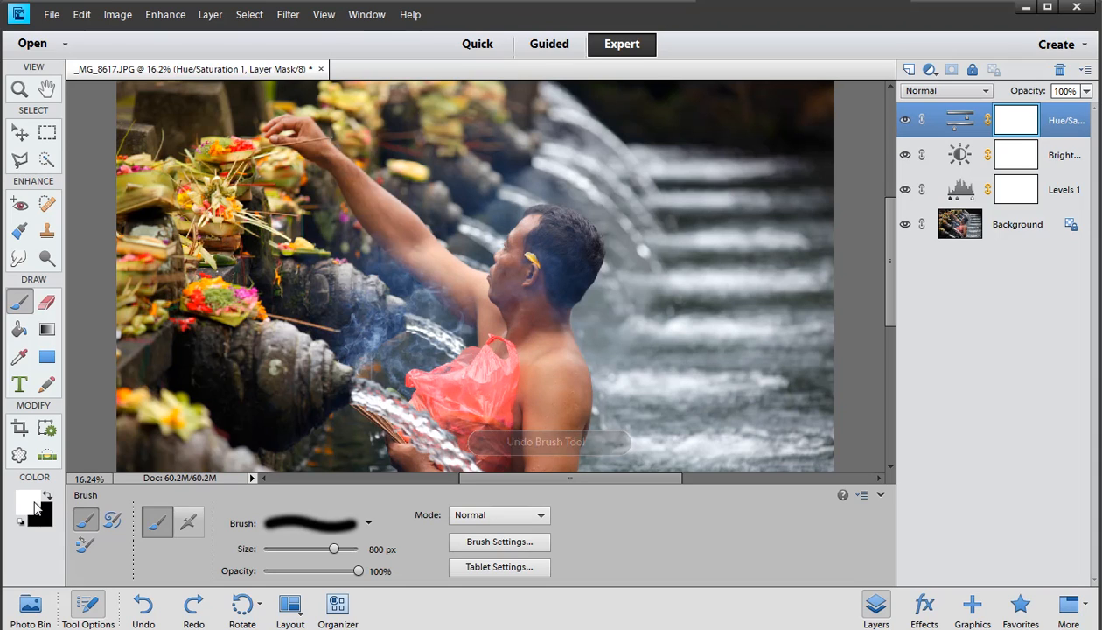
{"action": "mouse_move", "coordinate": [463, 354]}
{"action": "left_mouse_down"}
{"action": "mouse_move", "coordinate": [502, 369]}
{"action": "mouse_move", "coordinate": [455, 263]}
{"action": "mouse_move", "coordinate": [533, 177]}
{"action": "mouse_move", "coordinate": [523, 272]}
{"action": "left_mouse_up"}
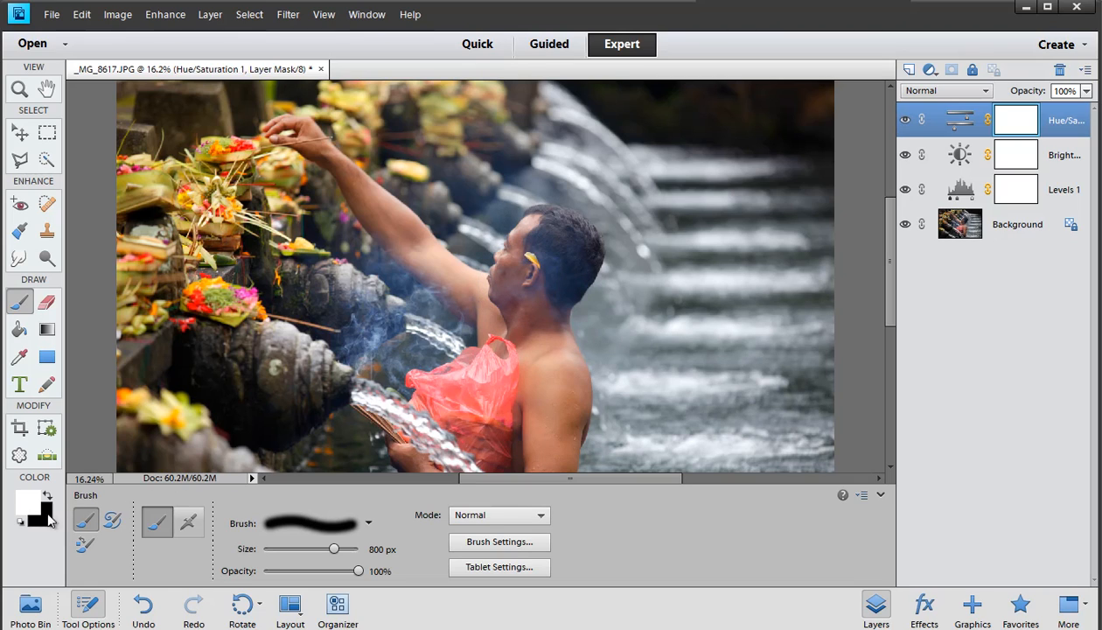
{"action": "left_click", "coordinate": [1027, 127]}
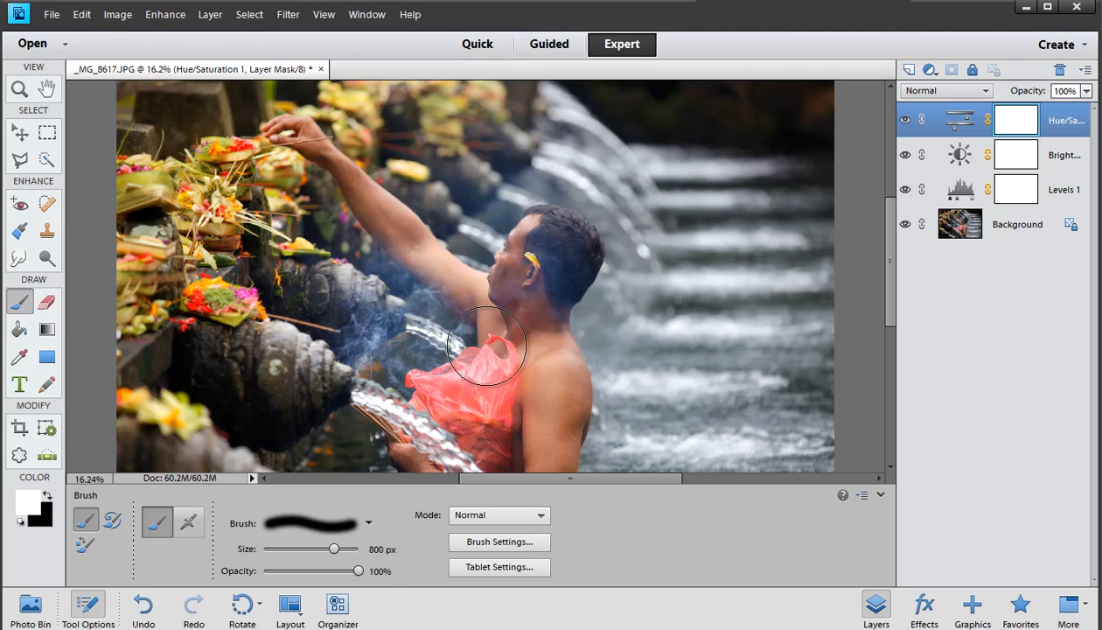
{"action": "left_click", "coordinate": [29, 516]}
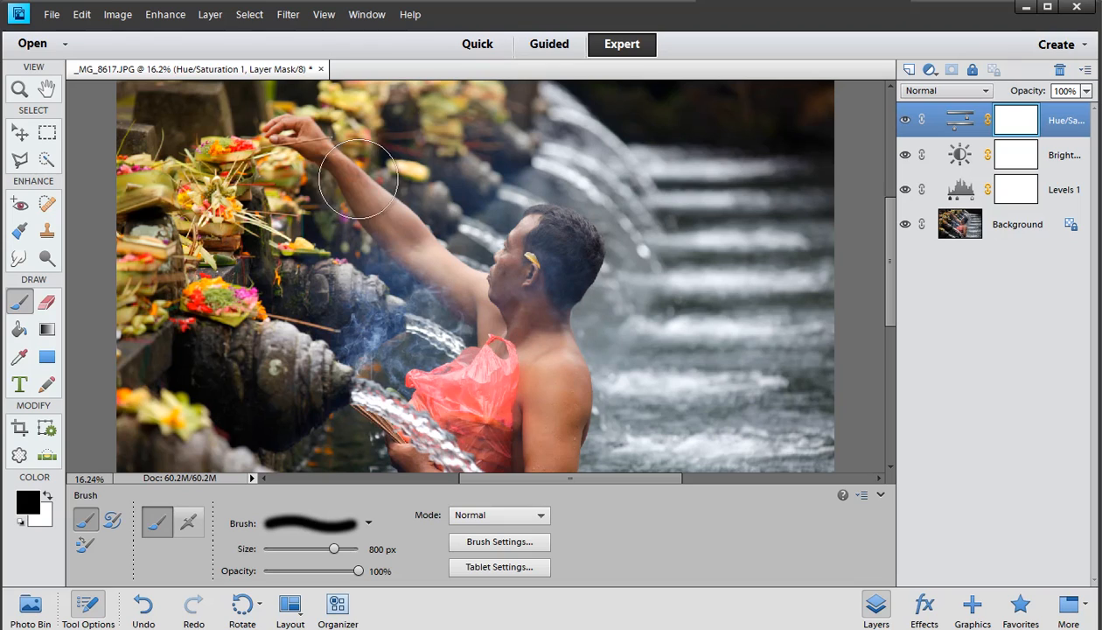
Paint black on the Hue/Saturation mask over the man's head, body and red bag
{"action": "left_click_drag", "start_coordinate": [298, 128], "coordinate": [298, 128]}
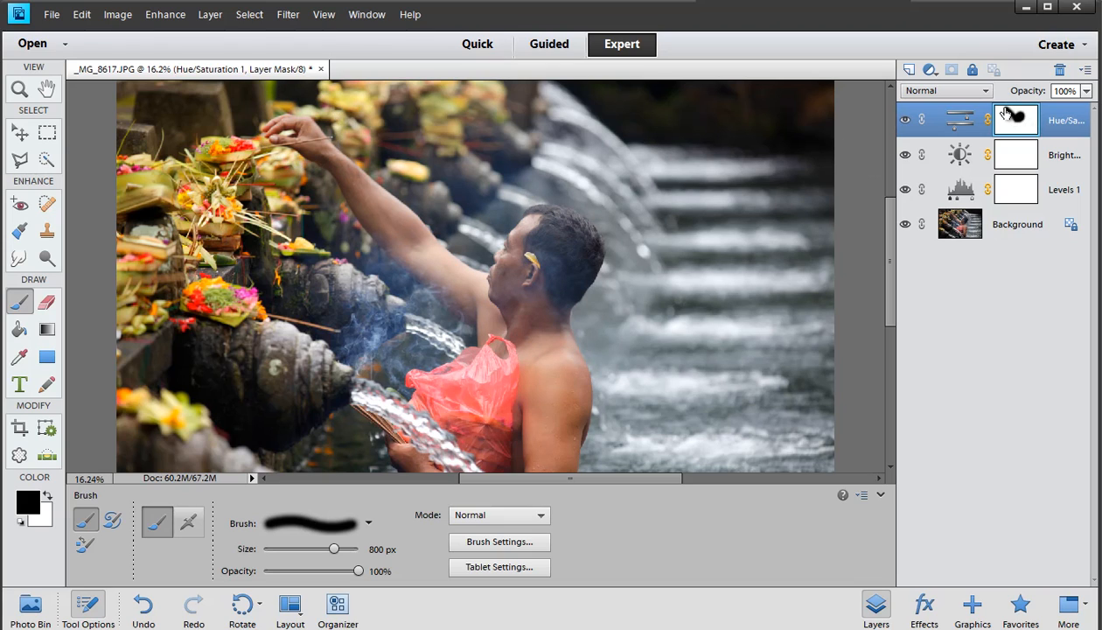
{"action": "key", "text": "ctrl+z"}
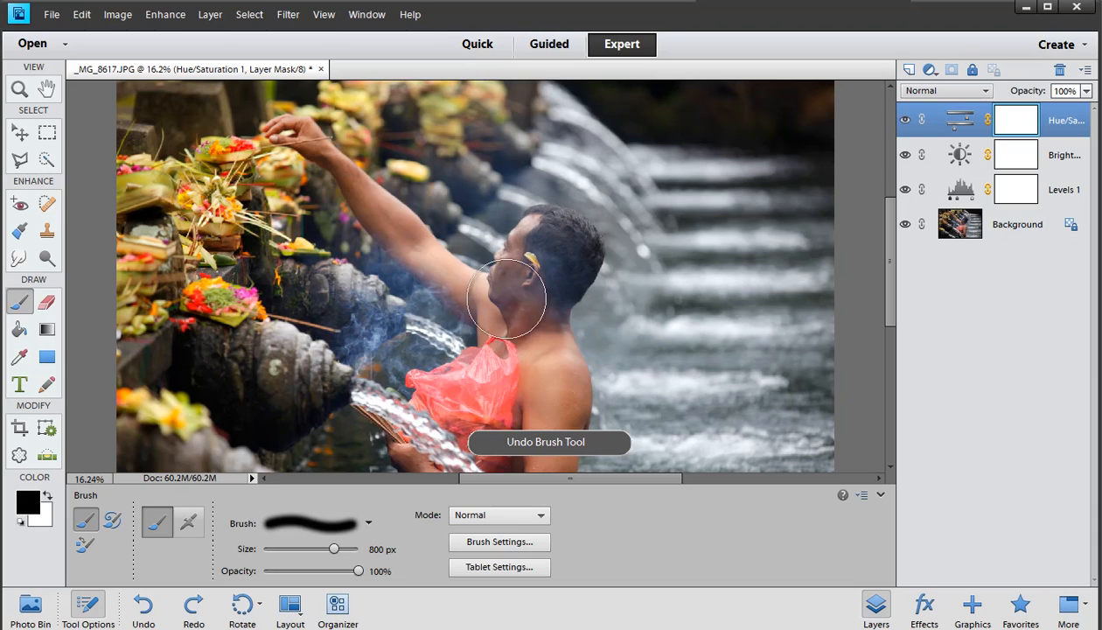
{"action": "key", "text": "ctrl+y"}
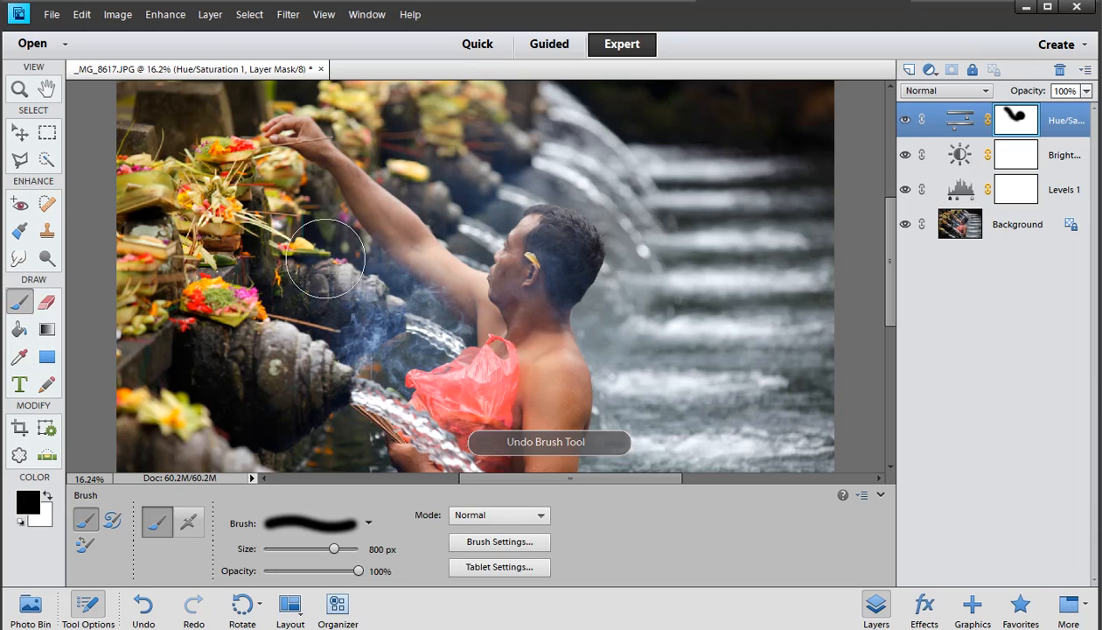
{"action": "key", "text": "ctrl+z"}
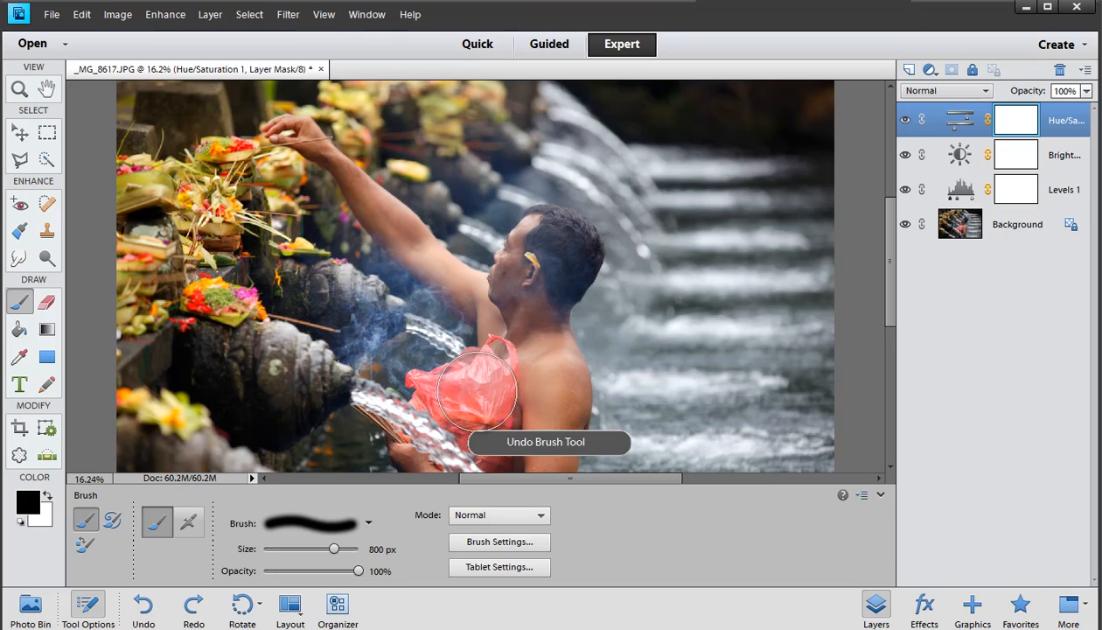
{"action": "key", "text": "ctrl+y"}
{"action": "mouse_move", "coordinate": [441, 397]}
{"action": "left_mouse_down"}
{"action": "mouse_move", "coordinate": [468, 422]}
{"action": "mouse_move", "coordinate": [495, 390]}
{"action": "mouse_move", "coordinate": [529, 413]}
{"action": "mouse_move", "coordinate": [547, 366]}
{"action": "mouse_move", "coordinate": [550, 457]}
{"action": "left_mouse_up"}
Reduce the brush to 300 px and paint black over the man's raised arm on the mask
{"action": "key", "text": "bracketleft"}
{"action": "key", "text": "bracketleft"}
{"action": "key", "text": "bracketleft"}
{"action": "key", "text": "bracketleft"}
{"action": "key", "text": "bracketleft"}
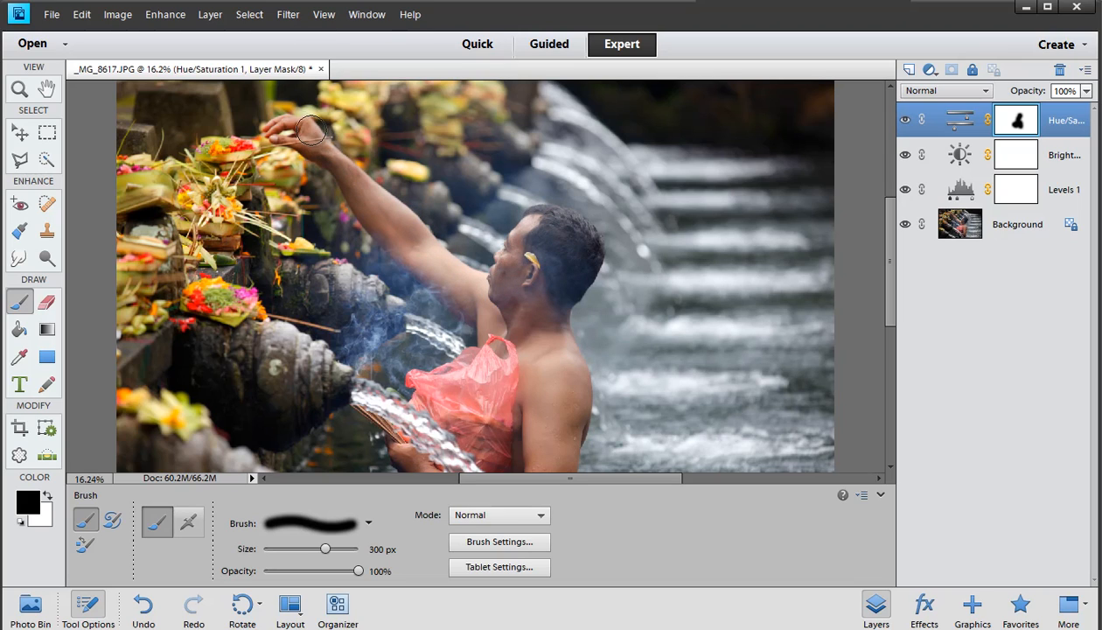
{"action": "mouse_move", "coordinate": [311, 129]}
{"action": "left_mouse_down"}
{"action": "mouse_move", "coordinate": [274, 123]}
{"action": "mouse_move", "coordinate": [353, 185]}
{"action": "mouse_move", "coordinate": [415, 265]}
{"action": "mouse_move", "coordinate": [359, 188]}
{"action": "left_mouse_up"}
Open the Hue/Saturation adjustment settings and set the saturation to +20
{"action": "double_click", "coordinate": [952, 131]}
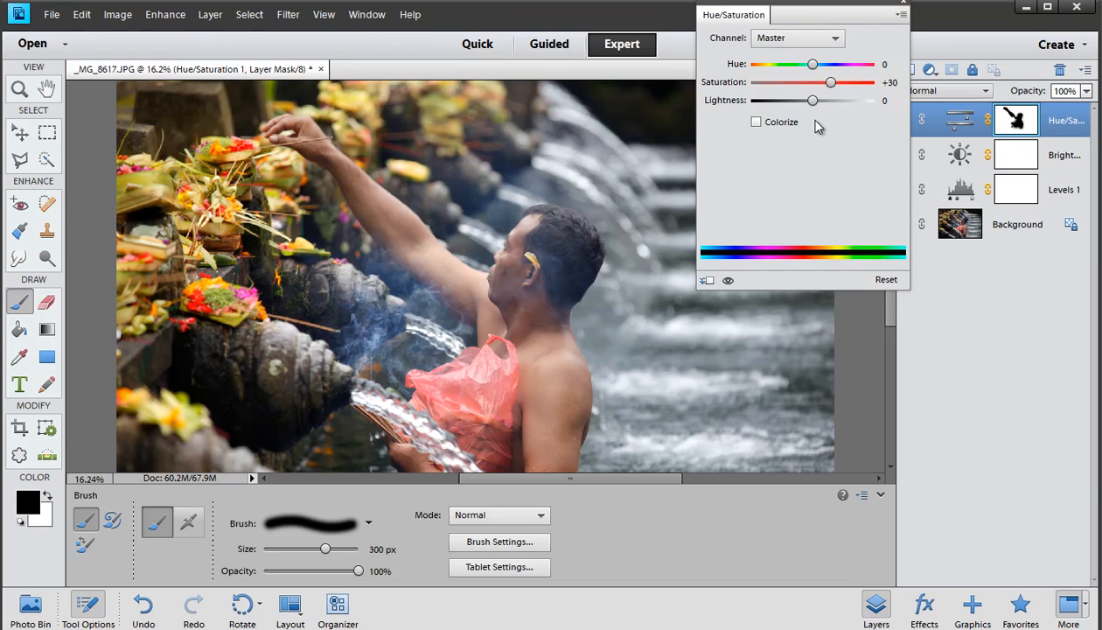
{"action": "left_click_drag", "start_coordinate": [812, 82], "coordinate": [872, 85]}
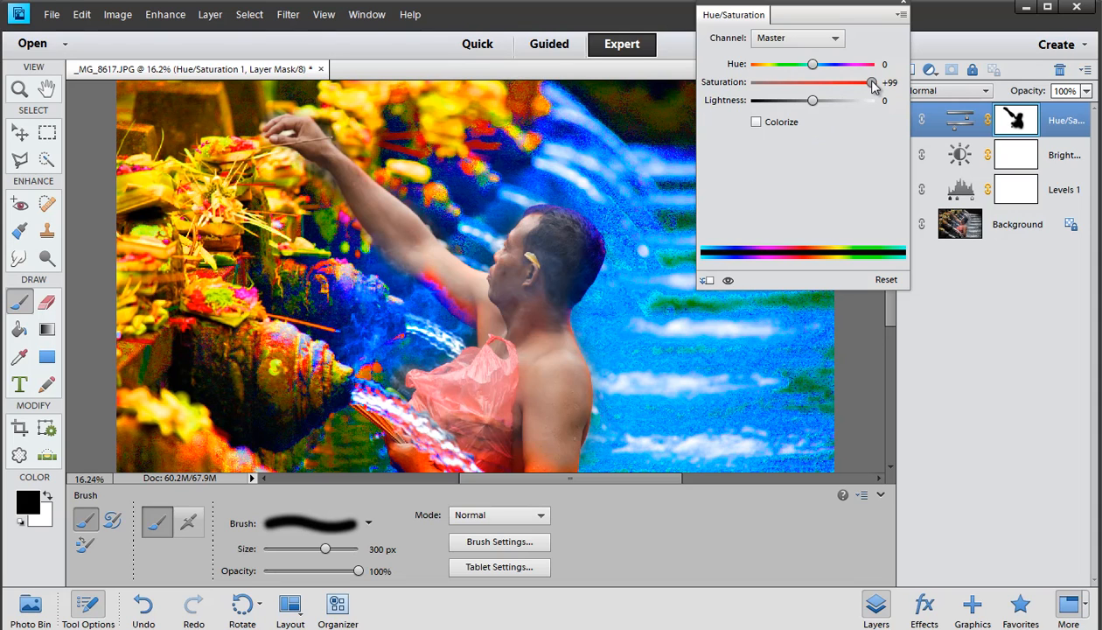
{"action": "left_click_drag", "start_coordinate": [872, 84], "coordinate": [736, 115]}
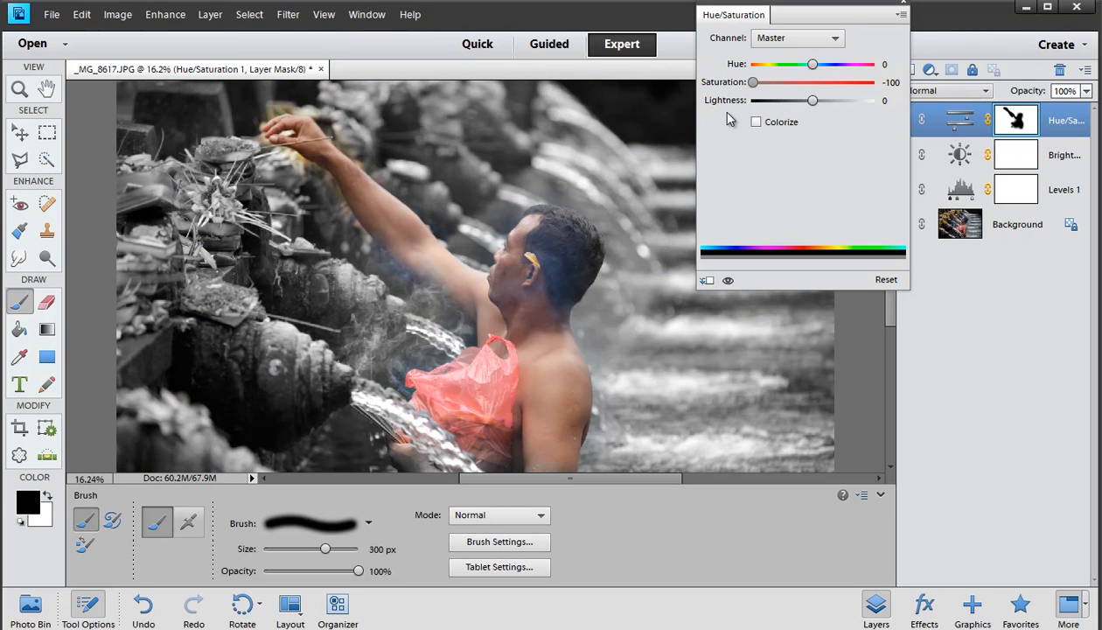
{"action": "left_click_drag", "start_coordinate": [730, 119], "coordinate": [827, 99]}
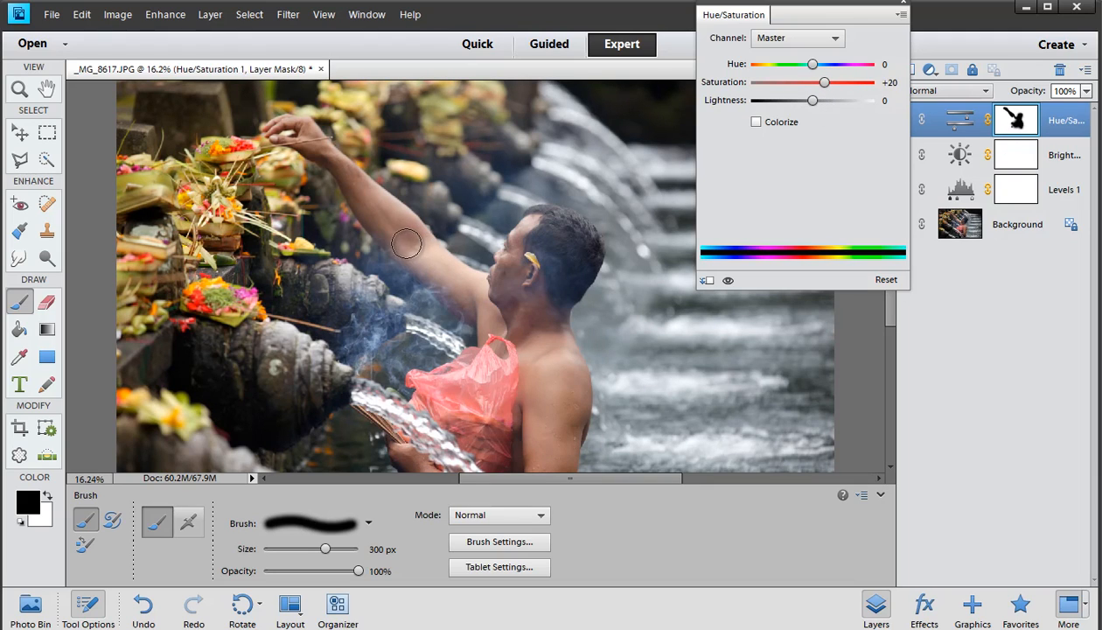
Paint black along the man's raised arm on the mask, then hide the tool options
{"action": "left_click_drag", "start_coordinate": [372, 202], "coordinate": [394, 241]}
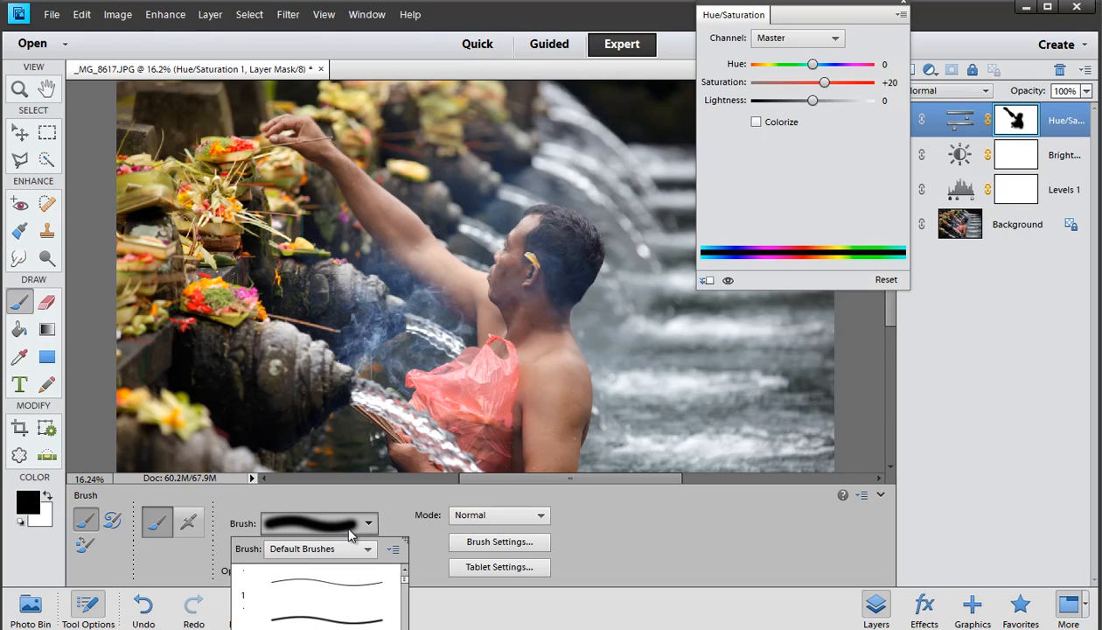
{"action": "left_click", "coordinate": [96, 610]}
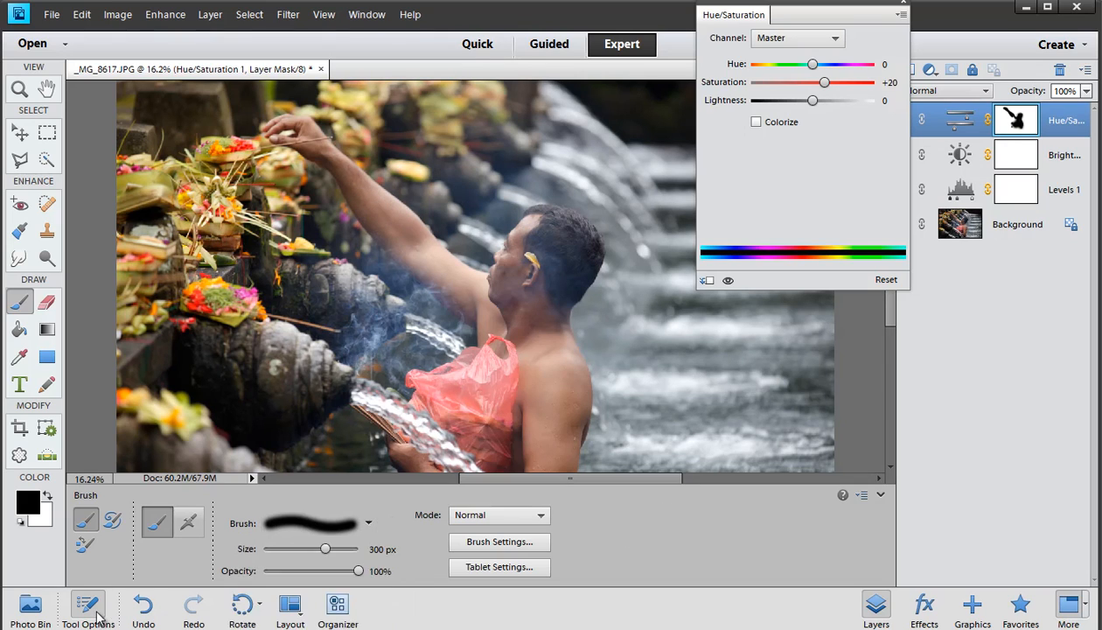
{"action": "left_click", "coordinate": [96, 615]}
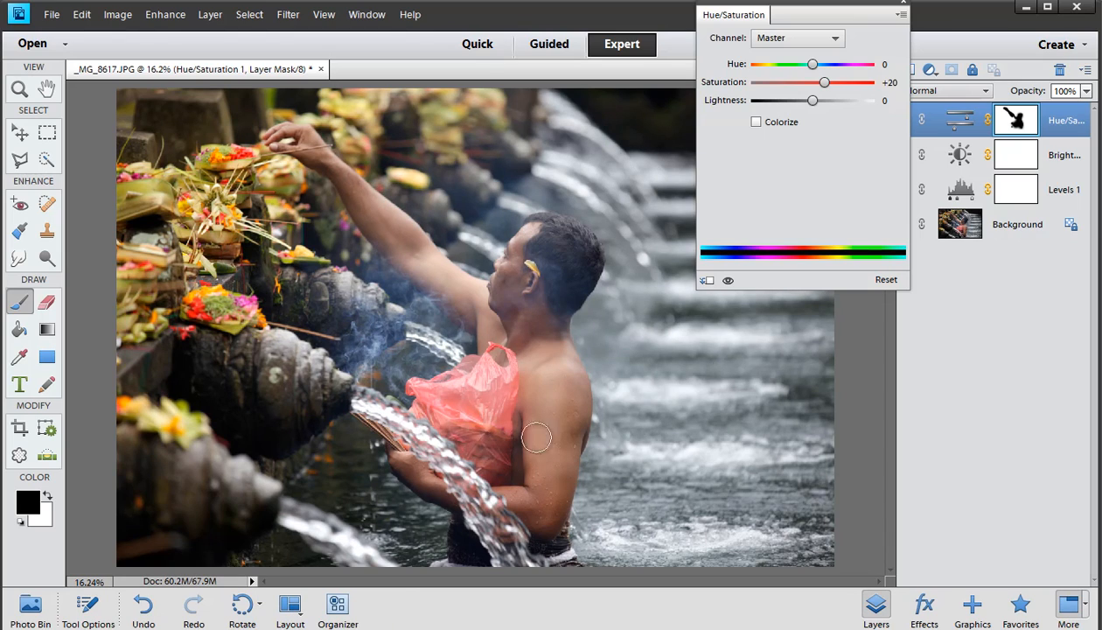
Close the Hue/Saturation panel and toggle the Levels layer's visibility off and on to compare the effect
{"action": "left_click", "coordinate": [921, 155]}
{"action": "left_click", "coordinate": [902, 5]}
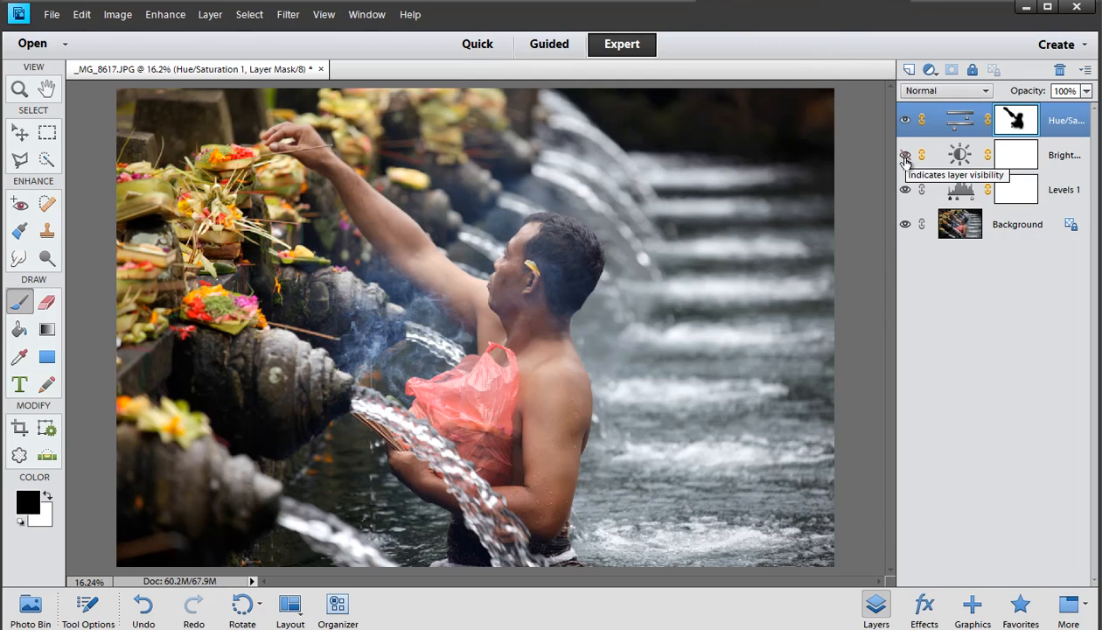
{"action": "left_click", "coordinate": [905, 190]}
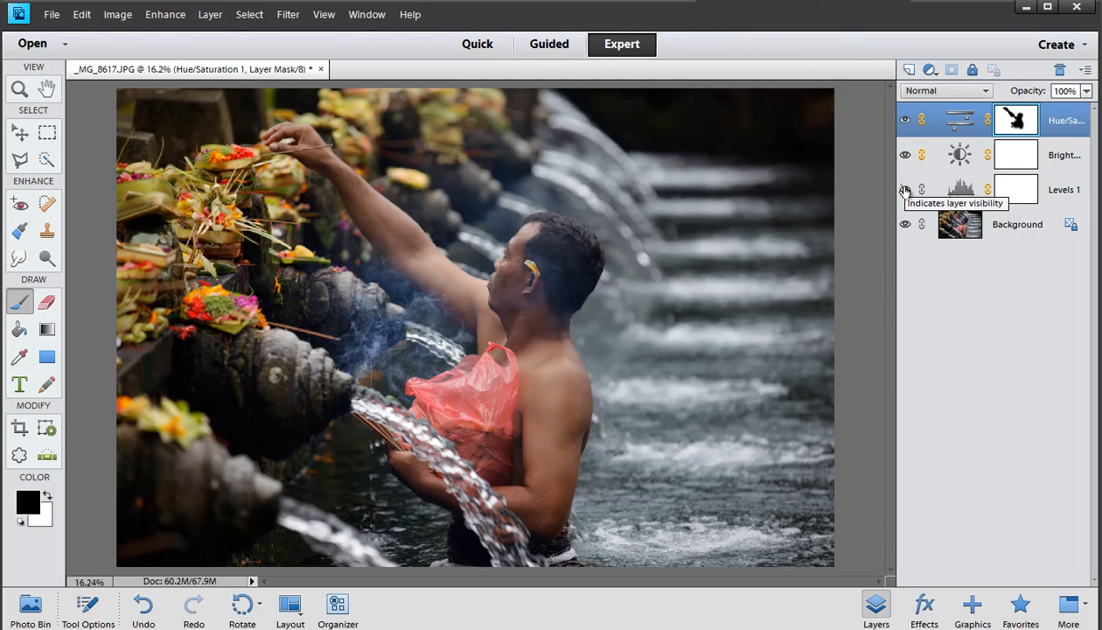
{"action": "left_click", "coordinate": [905, 189]}
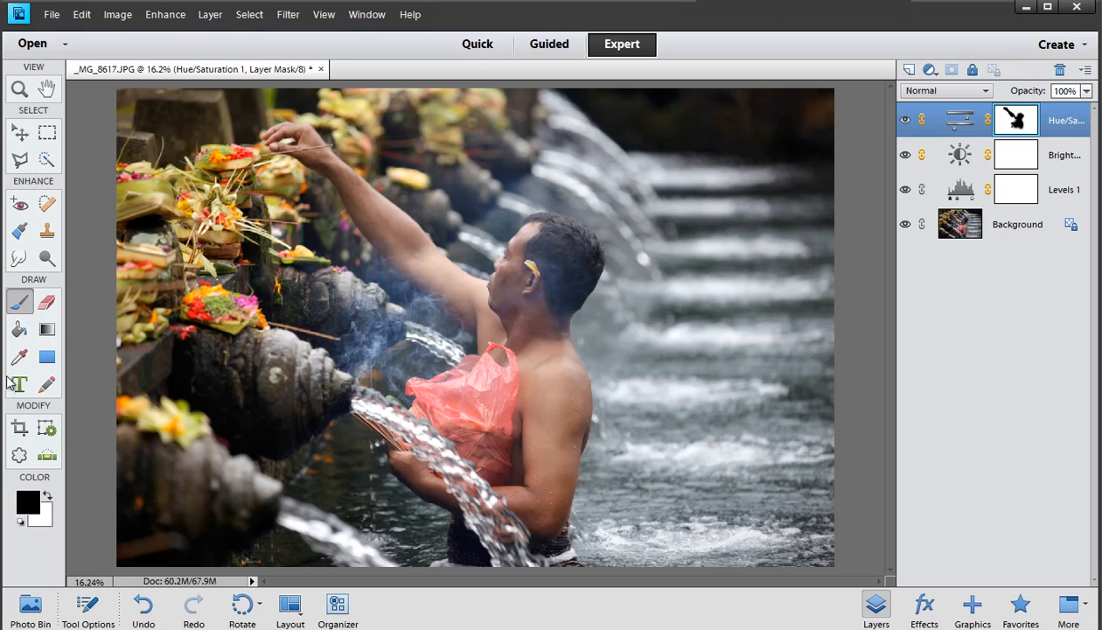
Select the Brush tool, swap the foreground colour to white, and paint white over the man's head on the mask
{"action": "left_click", "coordinate": [18, 304]}
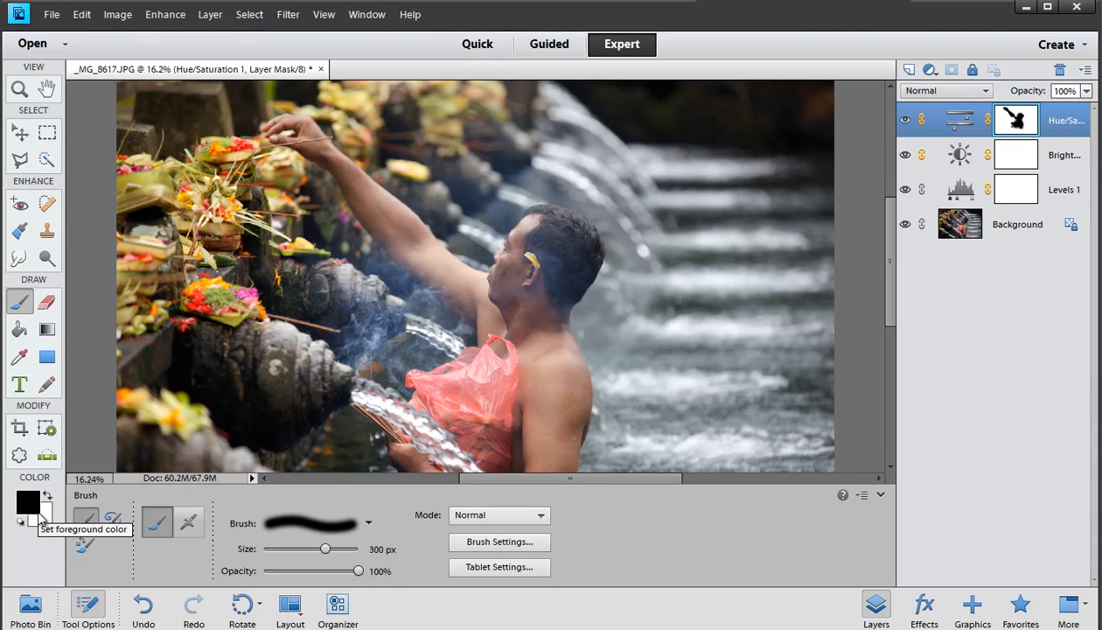
{"action": "key", "text": "x"}
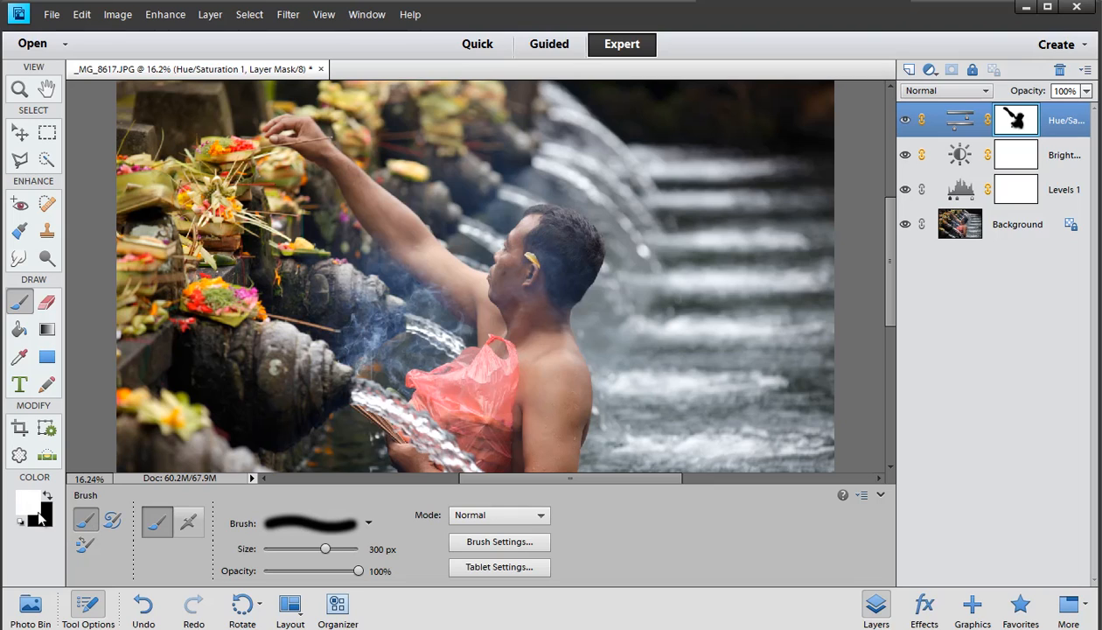
{"action": "key", "text": "x"}
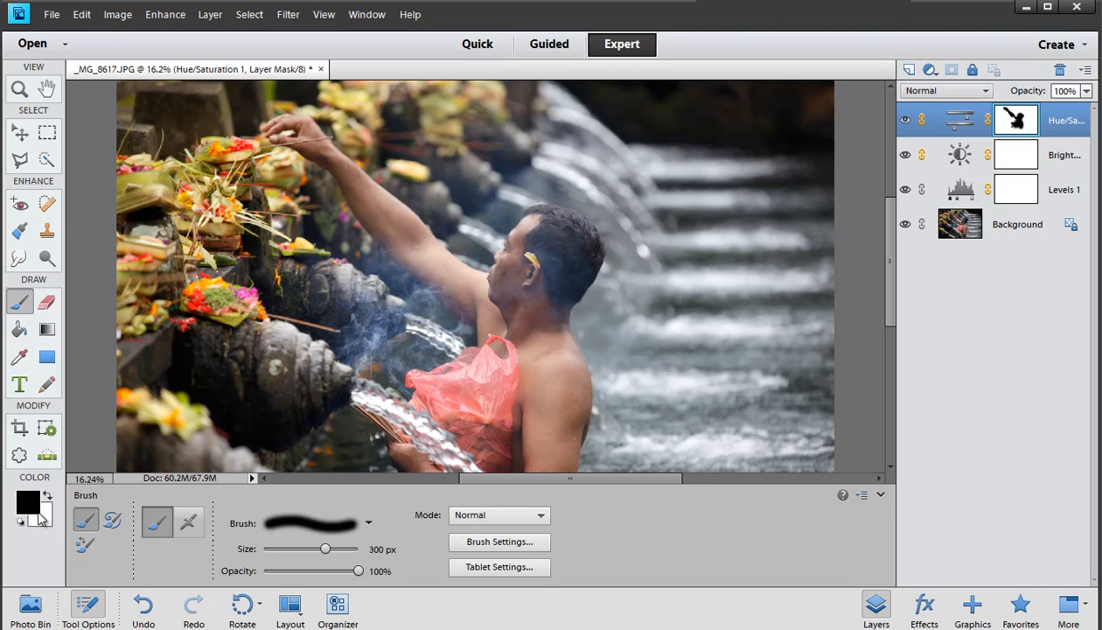
{"action": "key", "text": "x"}
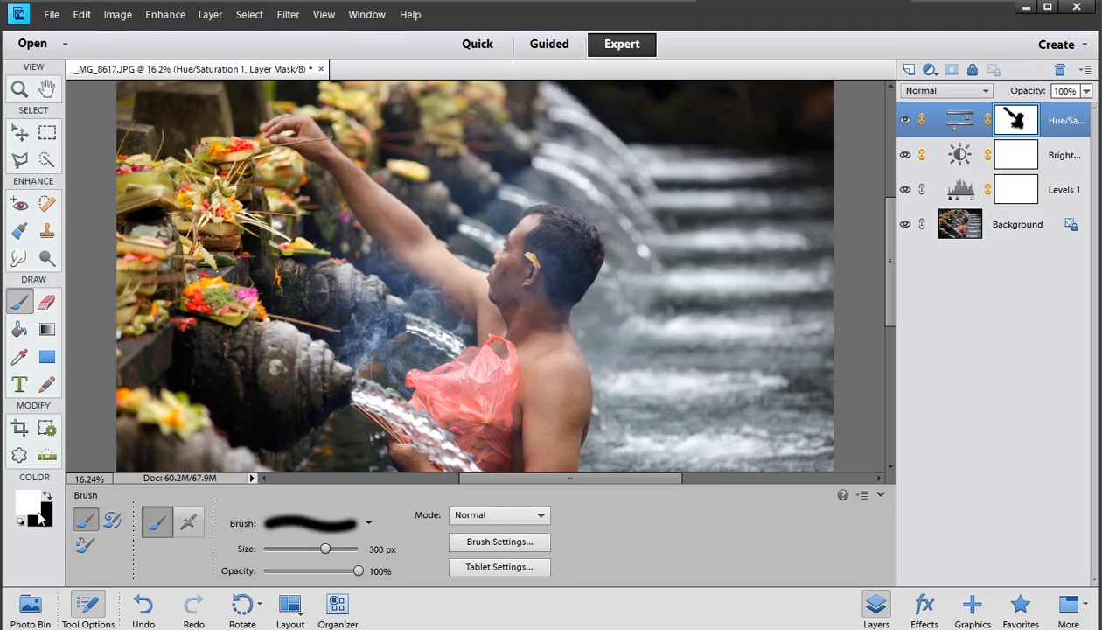
{"action": "key", "text": "x"}
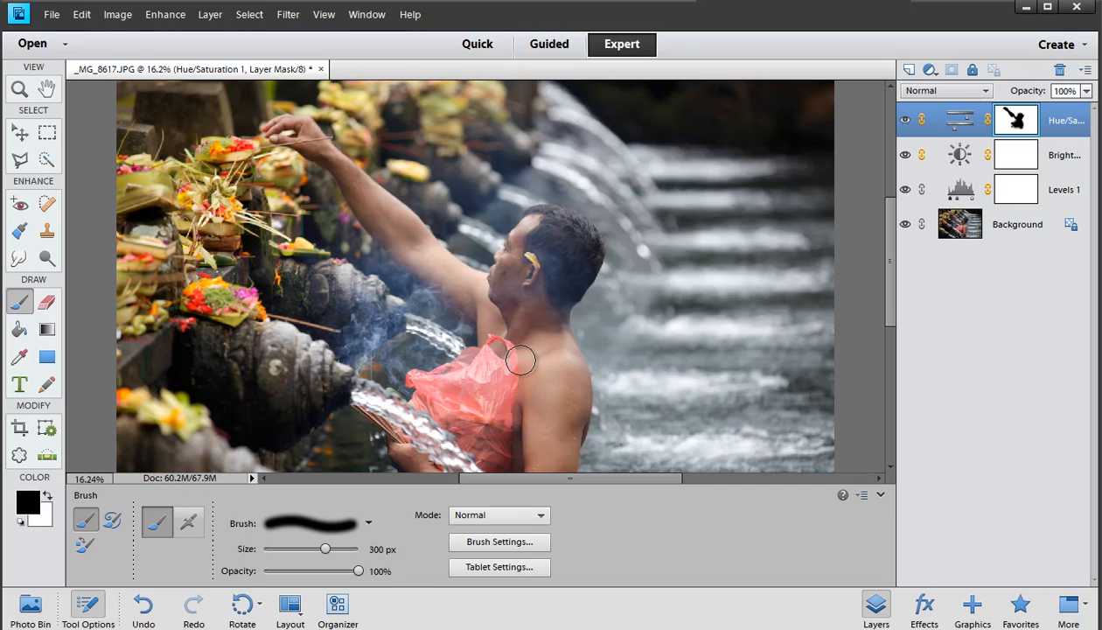
{"action": "key", "text": "x"}
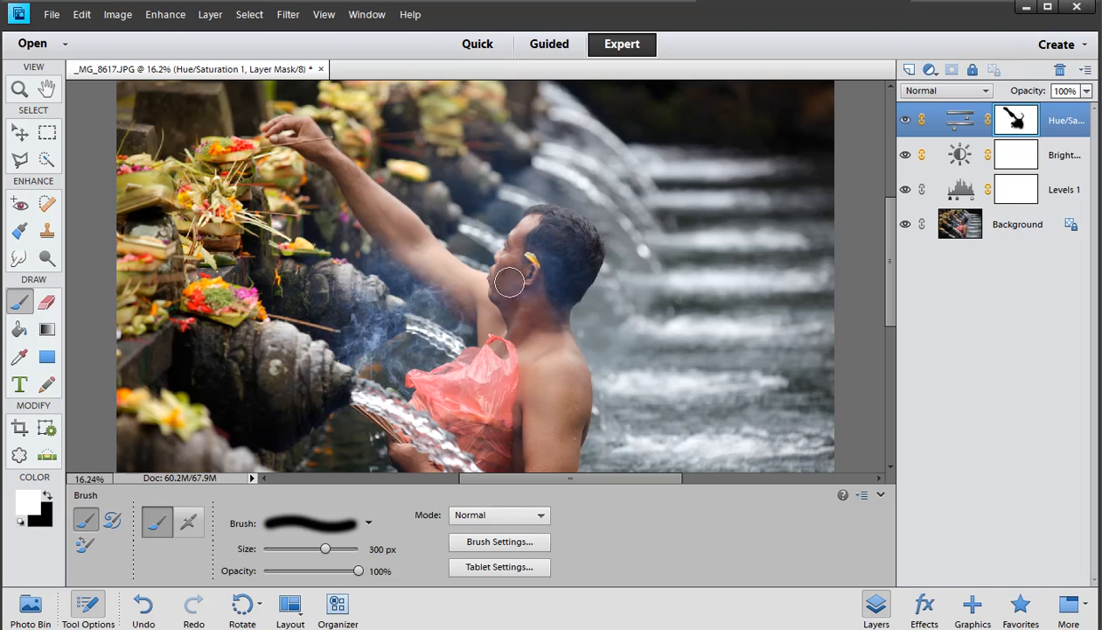
{"action": "mouse_move", "coordinate": [391, 197]}
{"action": "left_mouse_down"}
{"action": "mouse_move", "coordinate": [466, 318]}
{"action": "mouse_move", "coordinate": [332, 147]}
{"action": "mouse_move", "coordinate": [326, 176]}
{"action": "mouse_move", "coordinate": [452, 275]}
{"action": "left_mouse_up"}
Swap the foreground colour back to black and repaint the man's head and arm on the mask
{"action": "key", "text": "x"}
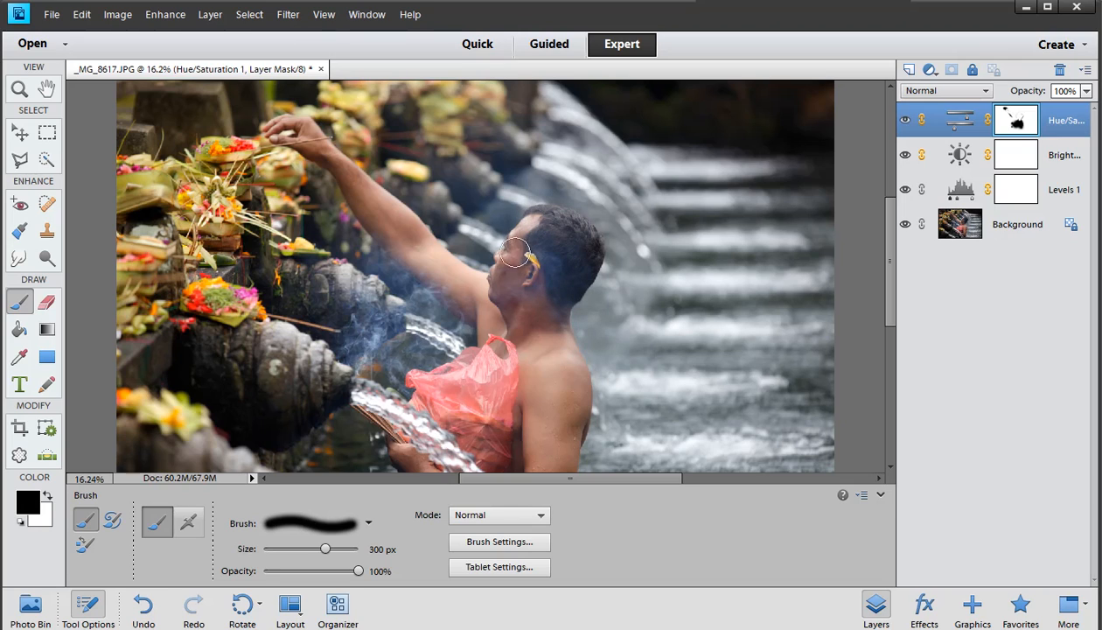
{"action": "left_click", "coordinate": [498, 274]}
{"action": "mouse_move", "coordinate": [540, 306]}
{"action": "left_mouse_down"}
{"action": "mouse_move", "coordinate": [545, 360]}
{"action": "mouse_move", "coordinate": [555, 276]}
{"action": "left_mouse_up"}
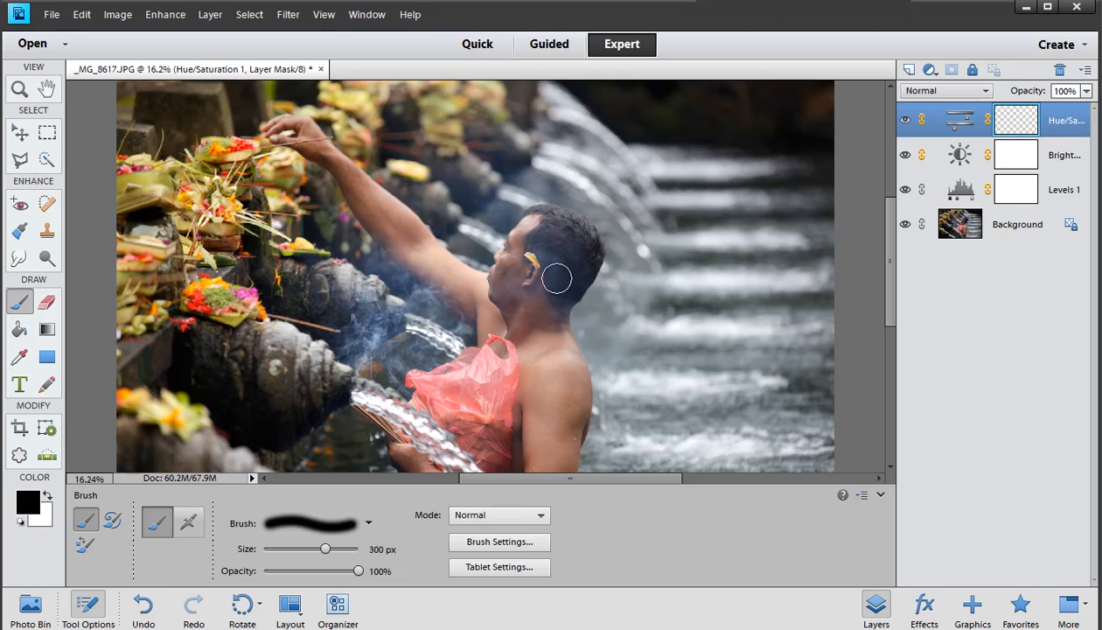
{"action": "mouse_move", "coordinate": [497, 310]}
{"action": "left_mouse_down"}
{"action": "mouse_move", "coordinate": [328, 158]}
{"action": "mouse_move", "coordinate": [330, 174]}
{"action": "left_mouse_up"}
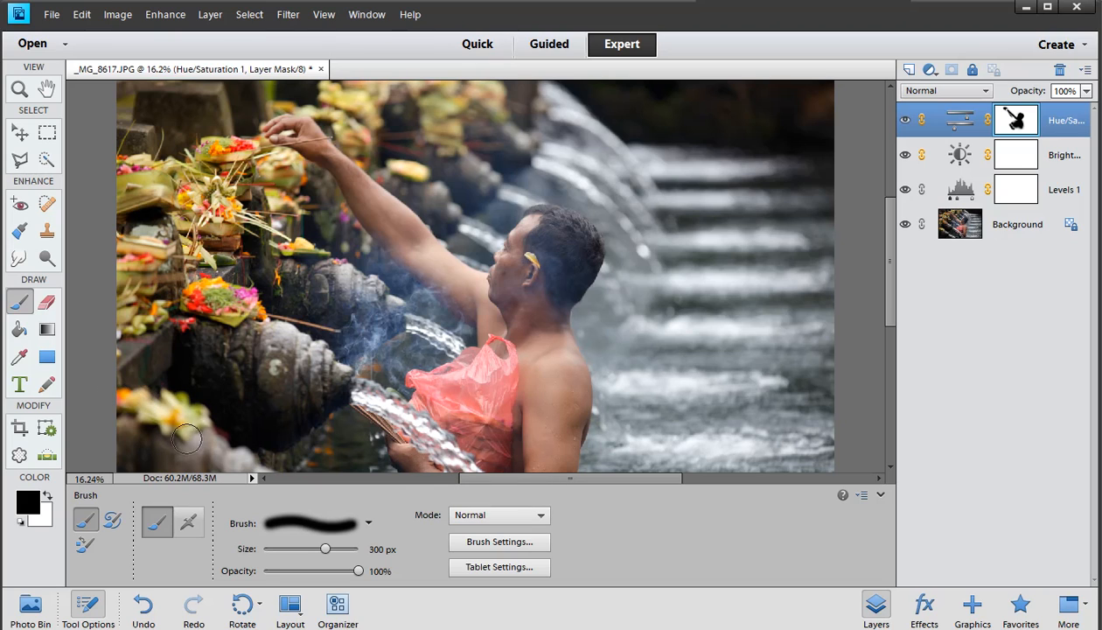
Paint black over the stone statues in the lower-left foreground on the mask, then hide the tool options
{"action": "left_click_drag", "start_coordinate": [192, 404], "coordinate": [133, 394]}
{"action": "mouse_move", "coordinate": [245, 319]}
{"action": "left_mouse_down"}
{"action": "mouse_move", "coordinate": [222, 293]}
{"action": "mouse_move", "coordinate": [237, 340]}
{"action": "left_mouse_up"}
{"action": "left_click", "coordinate": [87, 604]}
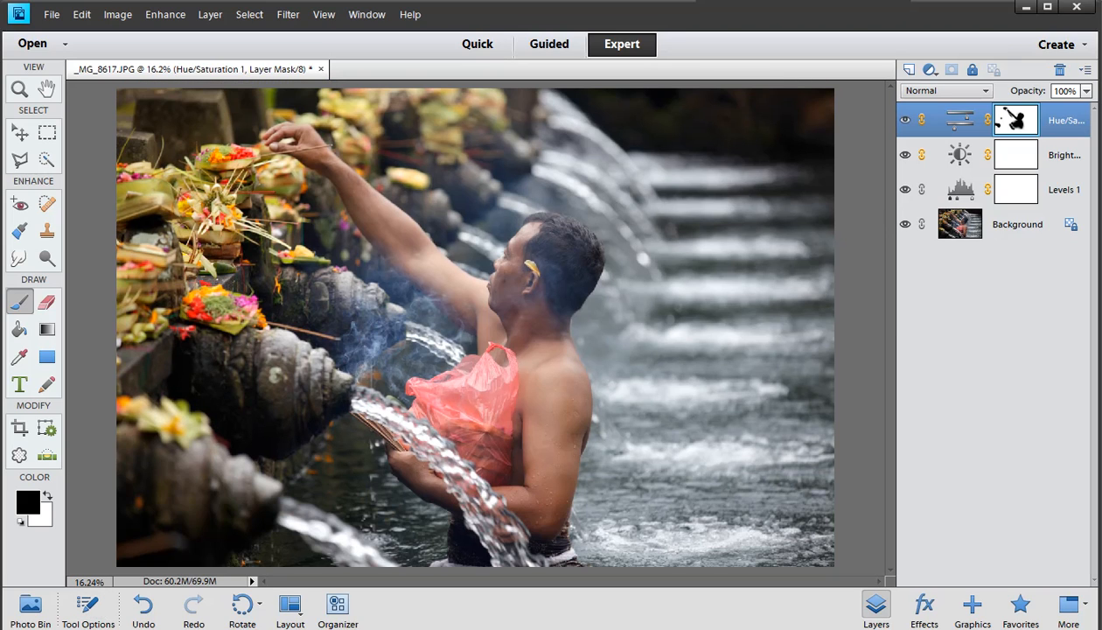